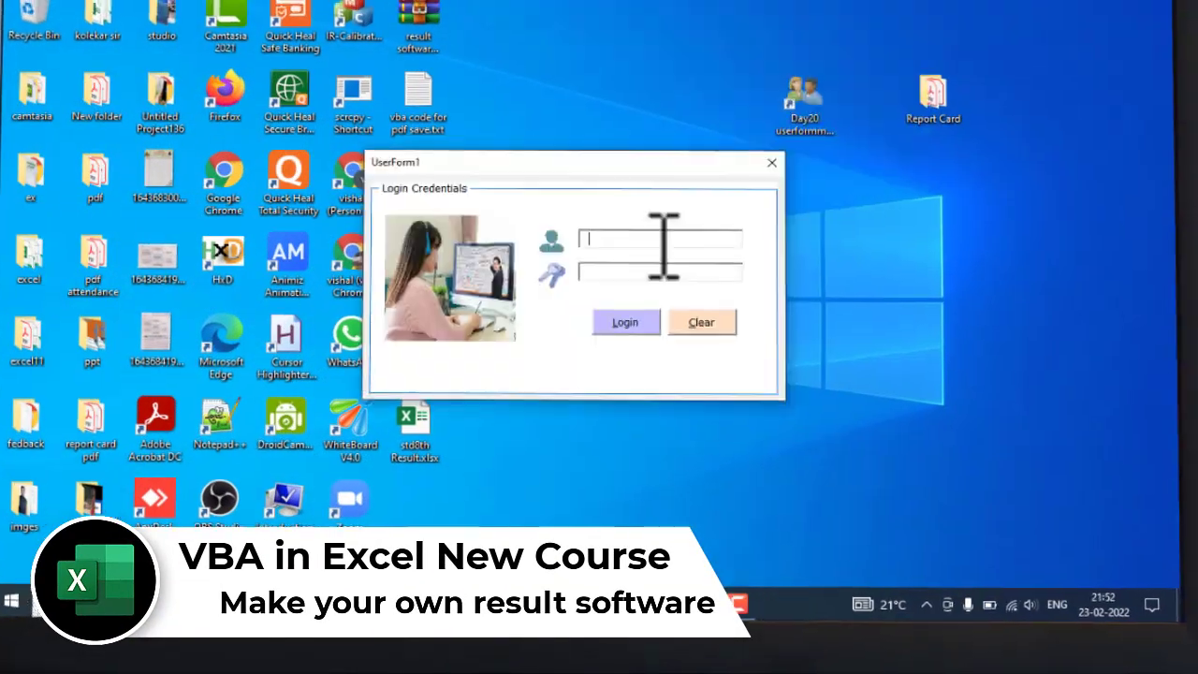
# Step: Sign in to the Result software with the username and masked password
pyautogui.write('admi')
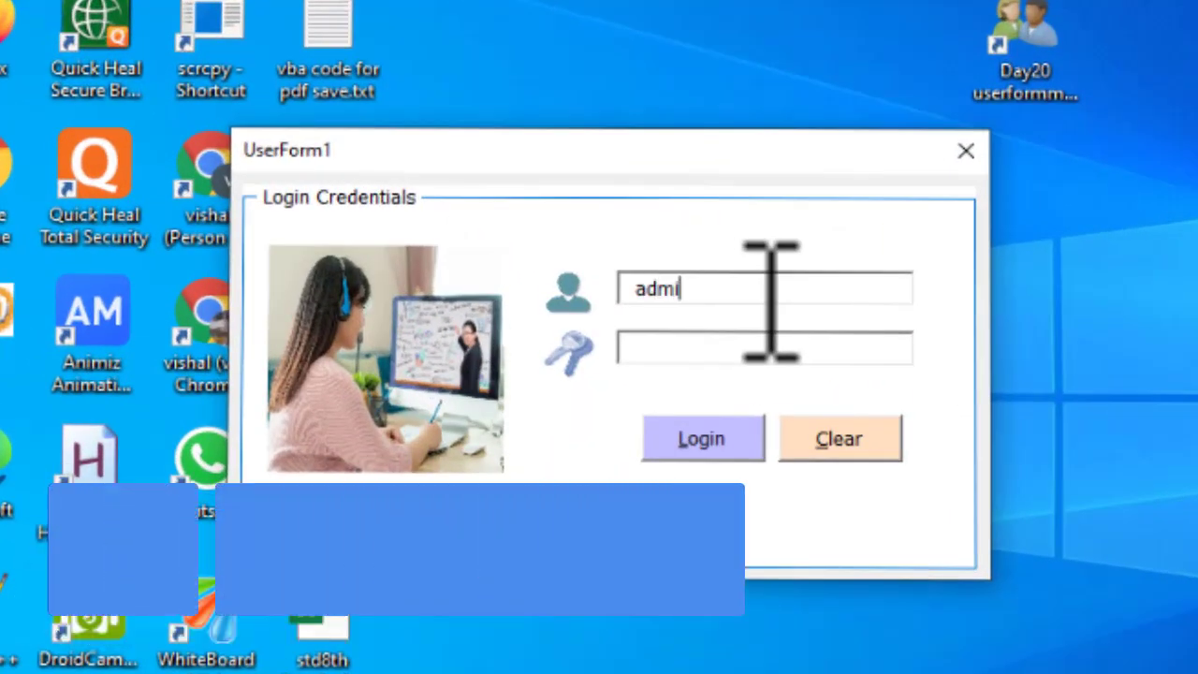
pyautogui.write('n')
pyautogui.press('Tab')
pyautogui.write('***')
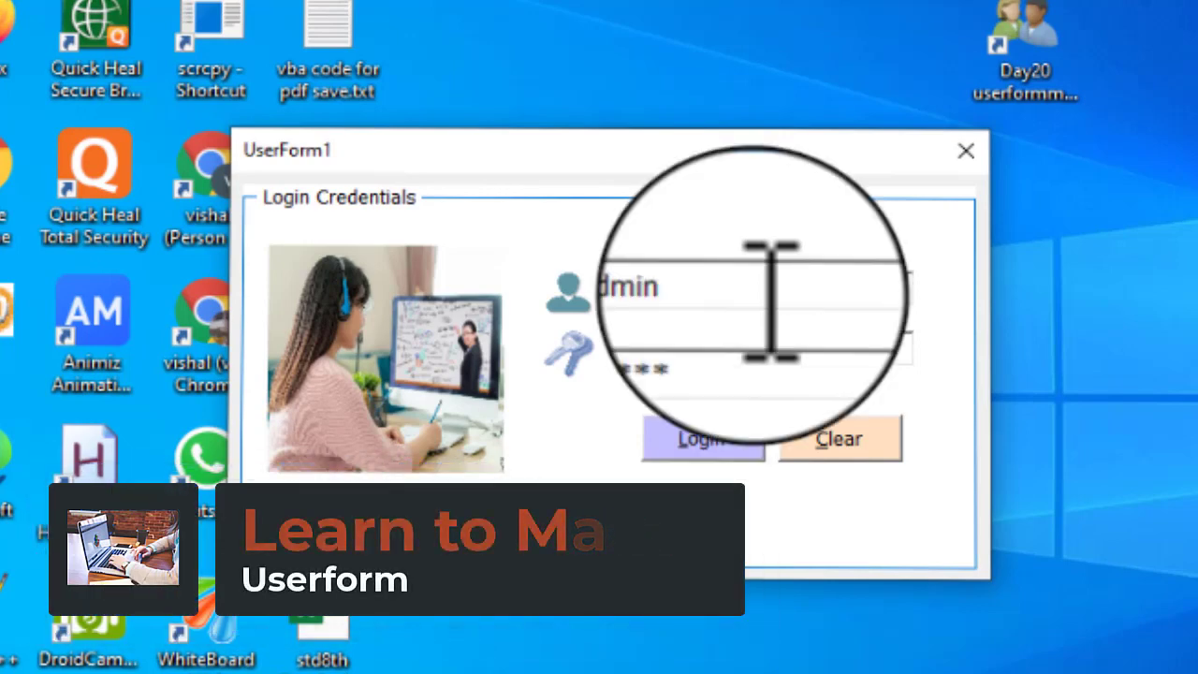
pyautogui.click(709, 446)
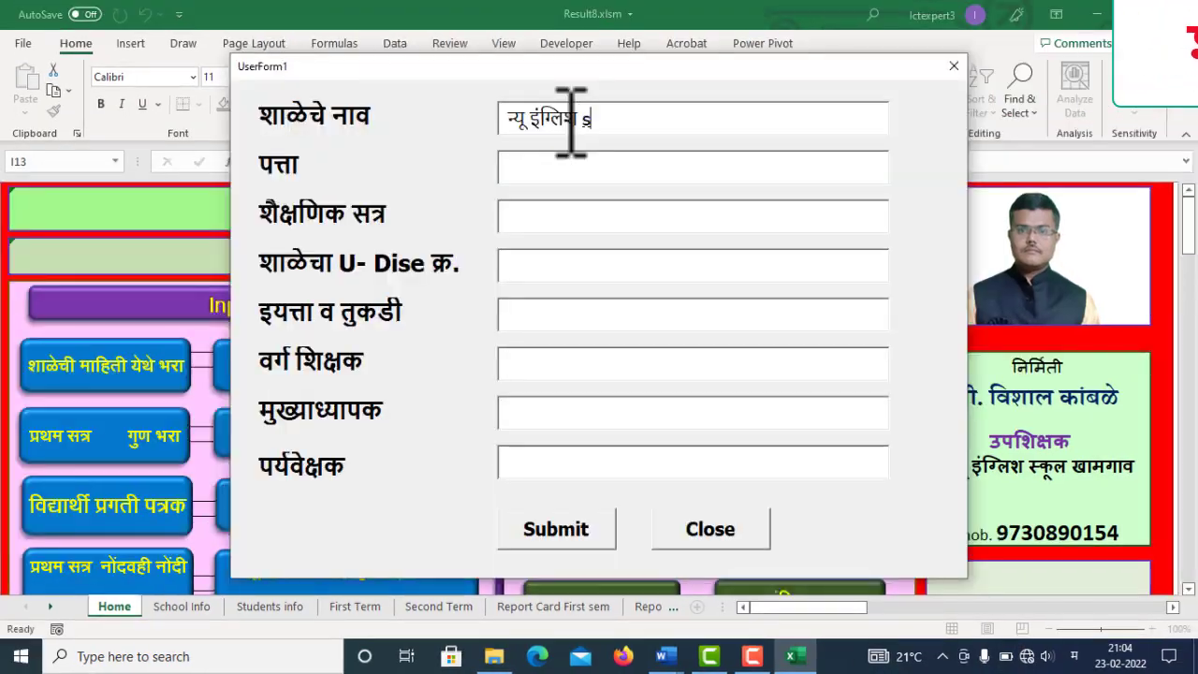
pyautogui.write('ooand ')
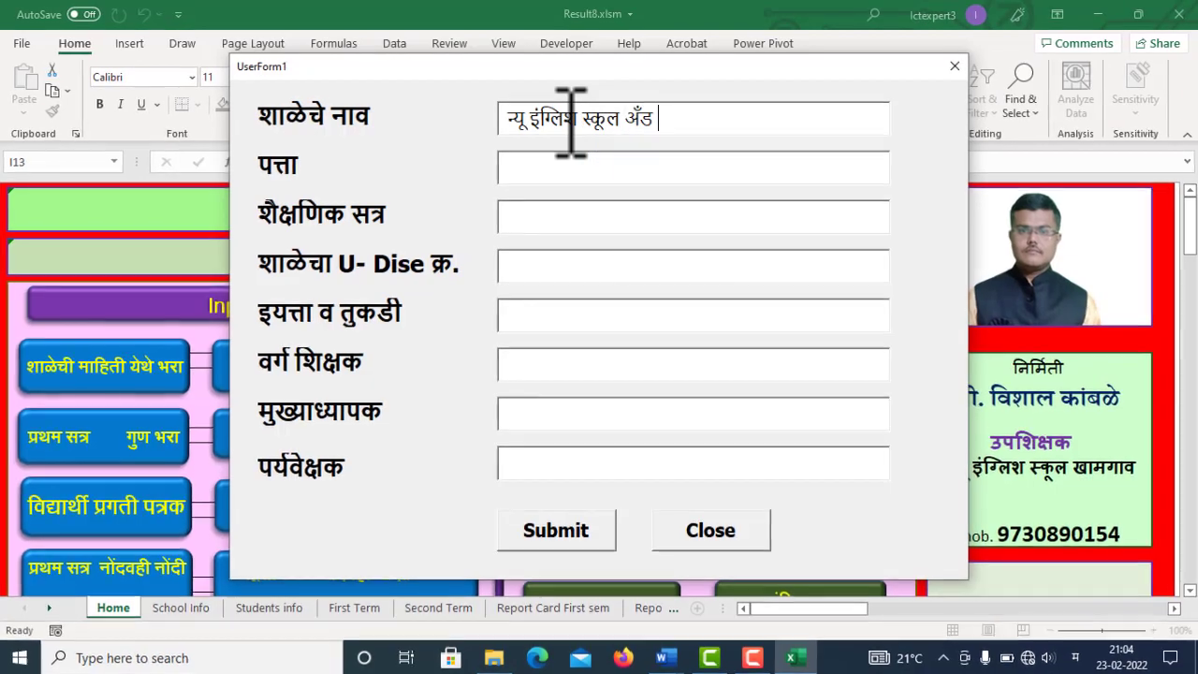
pyautogui.write('juniar kole')
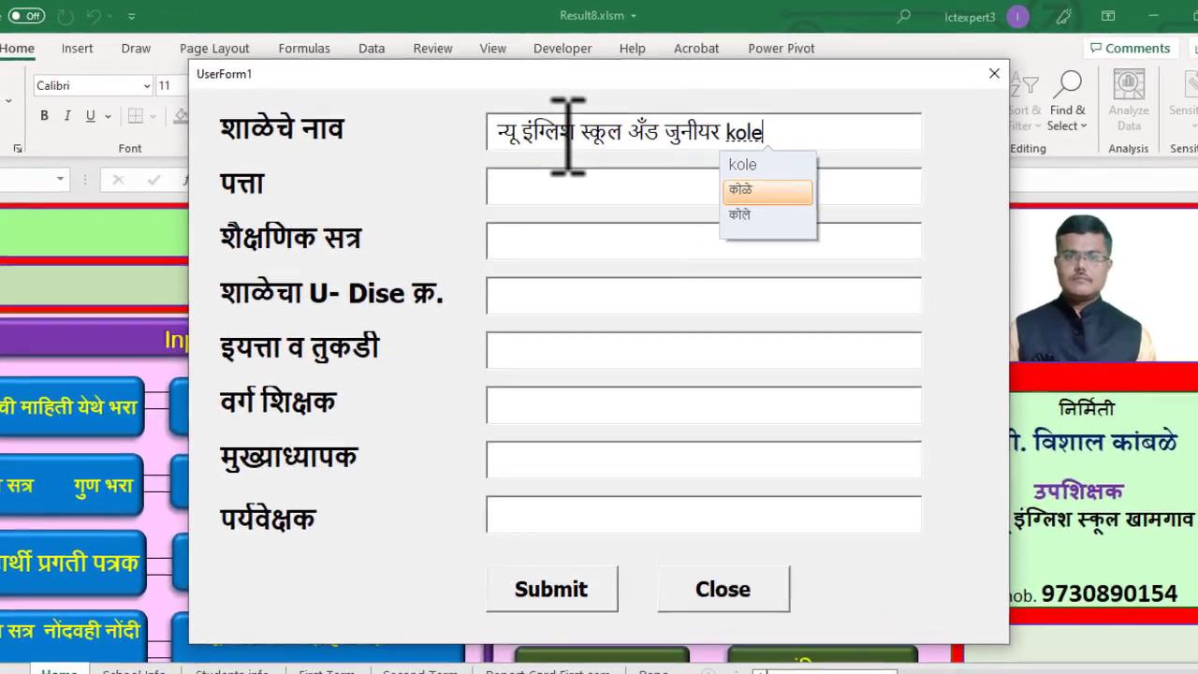
pyautogui.write('j kham')
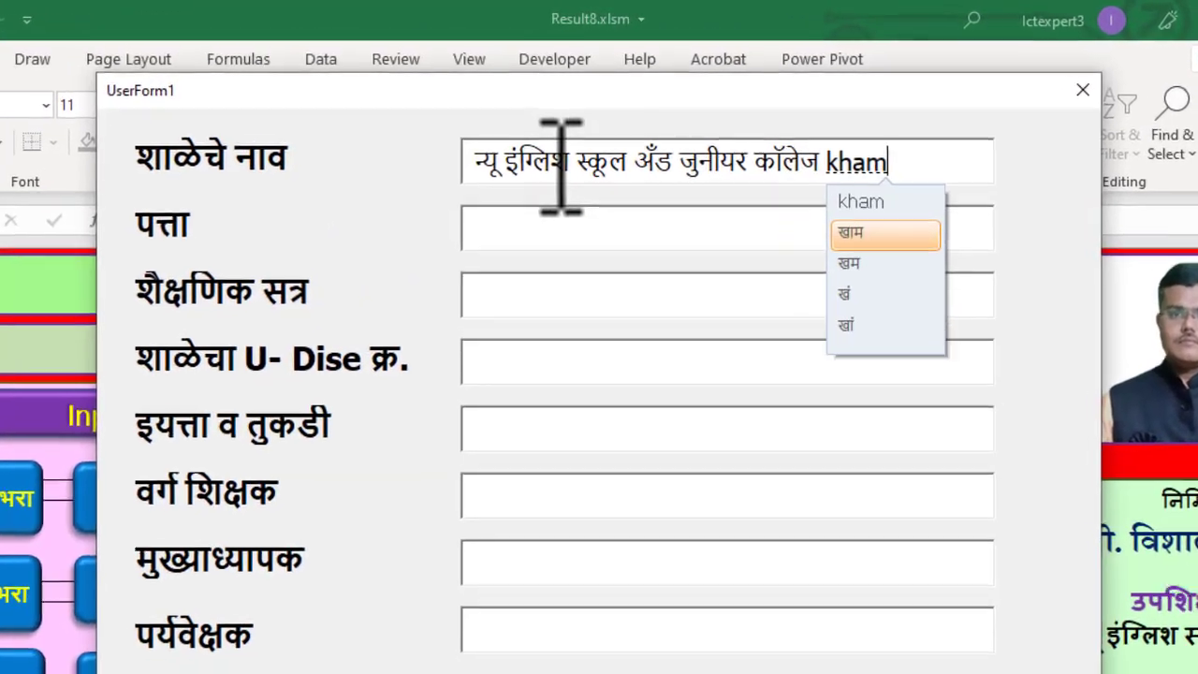
pyautogui.write('gaon')
pyautogui.press('BackSpace')
pyautogui.press('BackSpace')
pyautogui.press('BackSpace')
pyautogui.write('a')
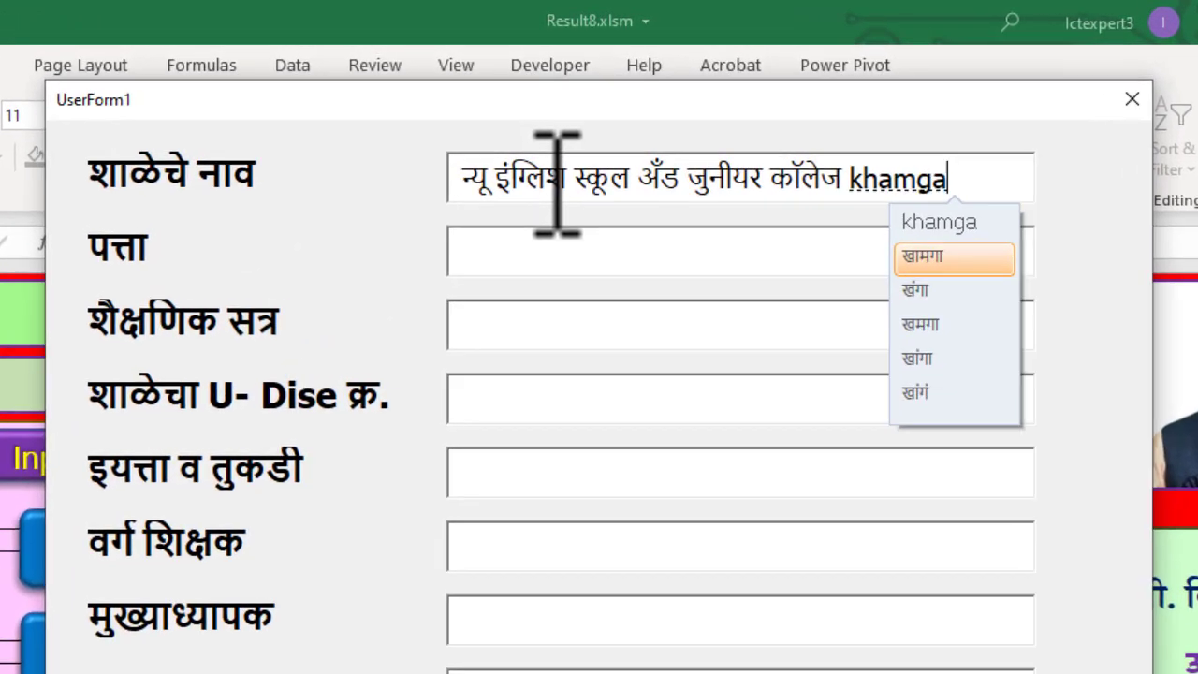
pyautogui.write('v')
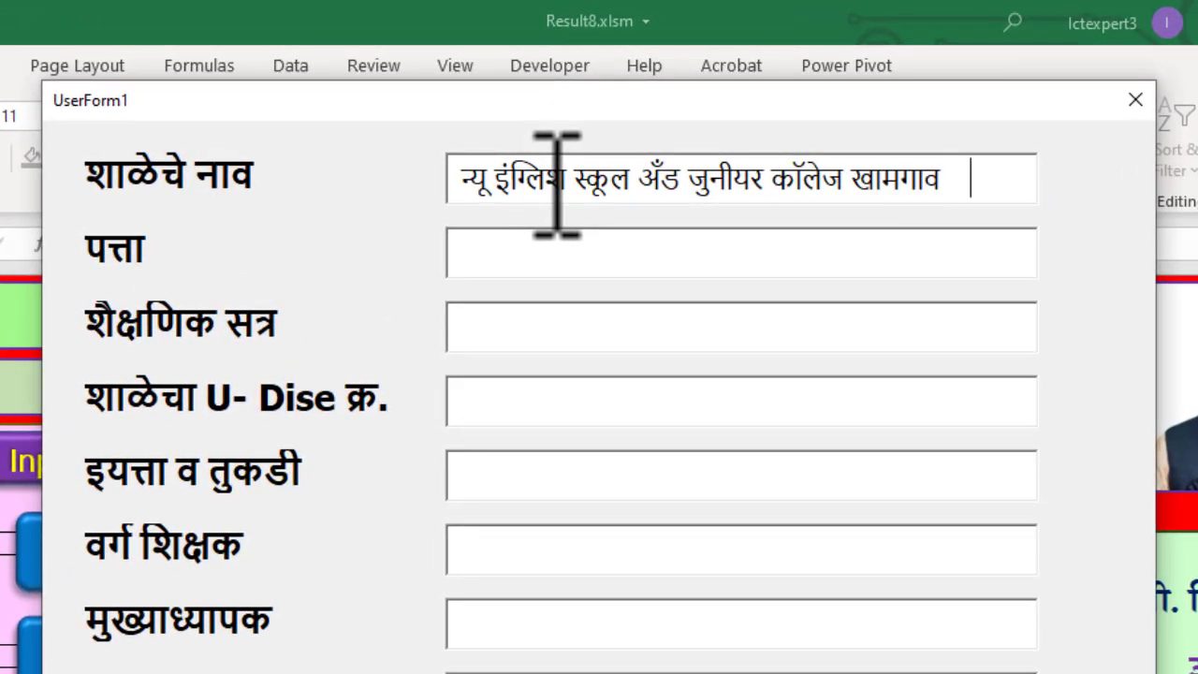
pyautogui.press('Tab')
pyautogui.write('mu.pos')
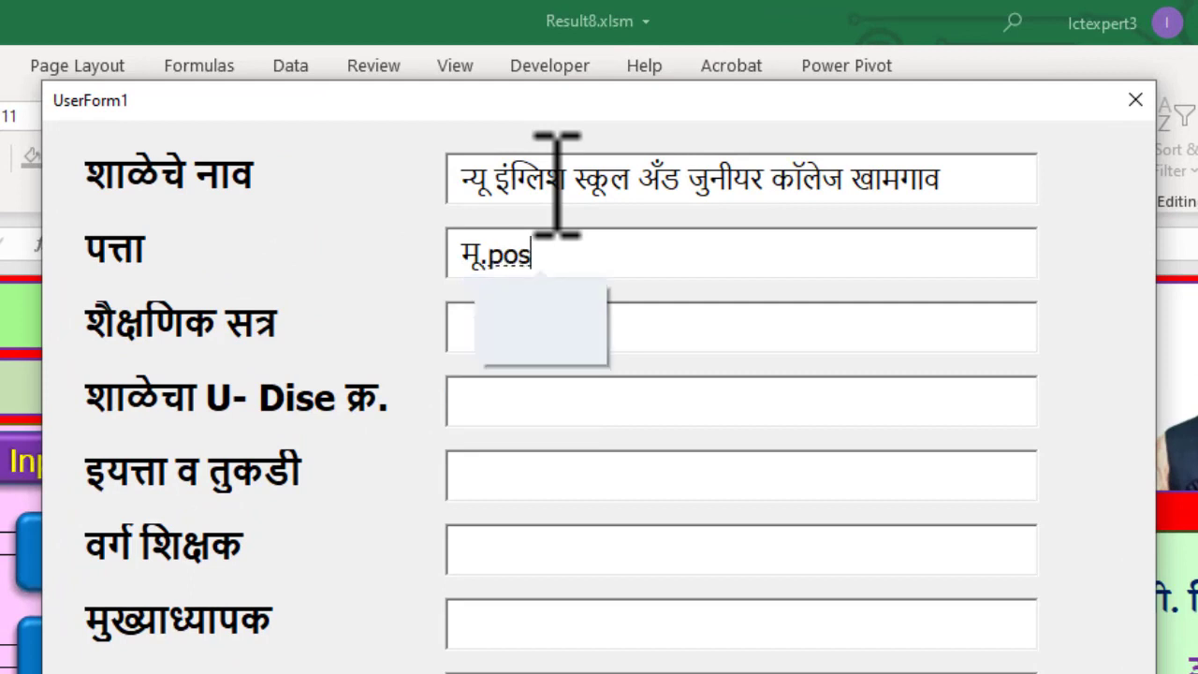
pyautogui.write('t- khamgav taluka')
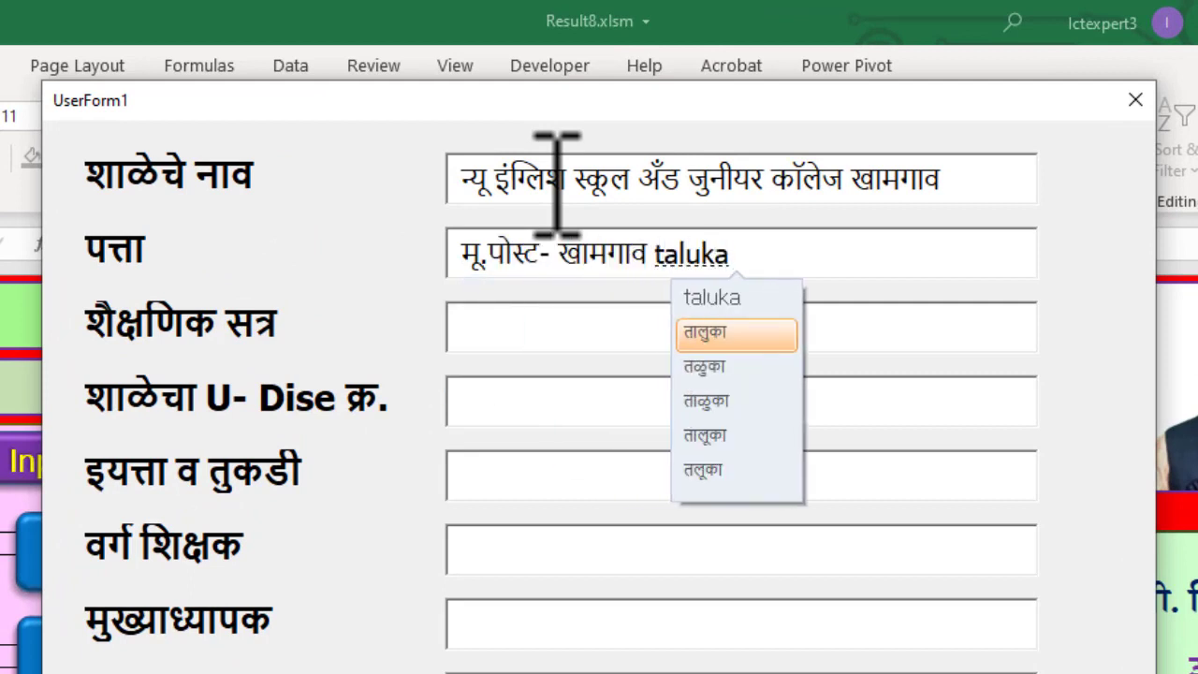
pyautogui.write('-daund')
pyautogui.press('Tab')
pyautogui.write('20')
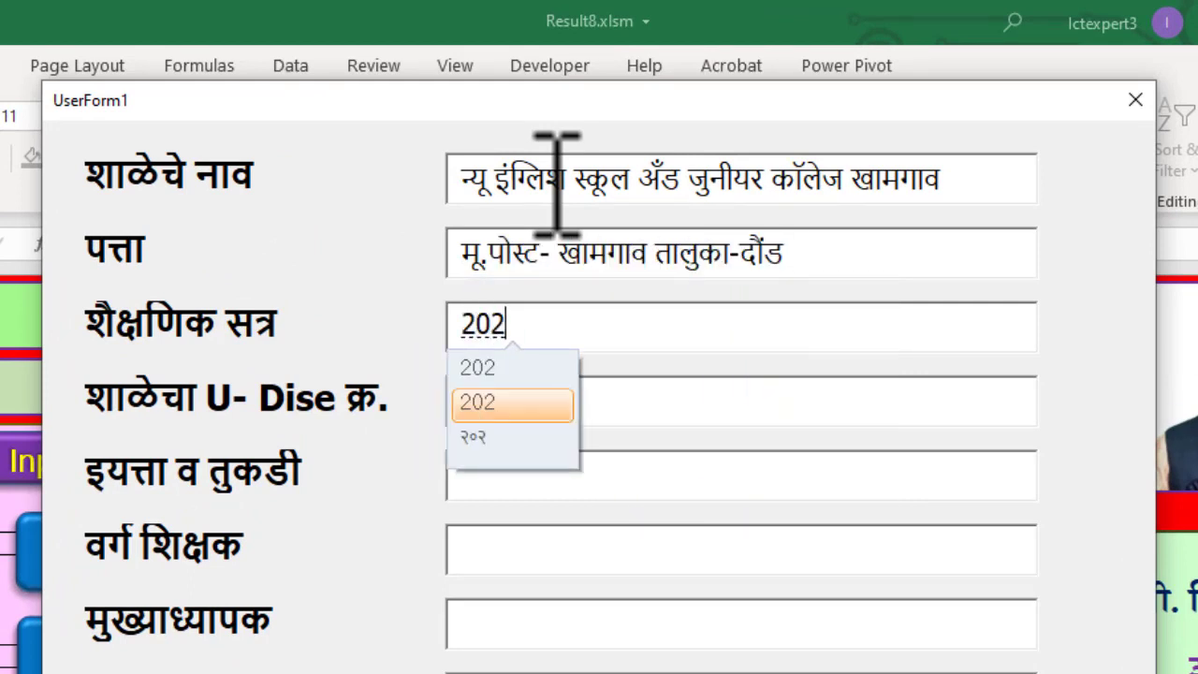
pyautogui.write('1-21')
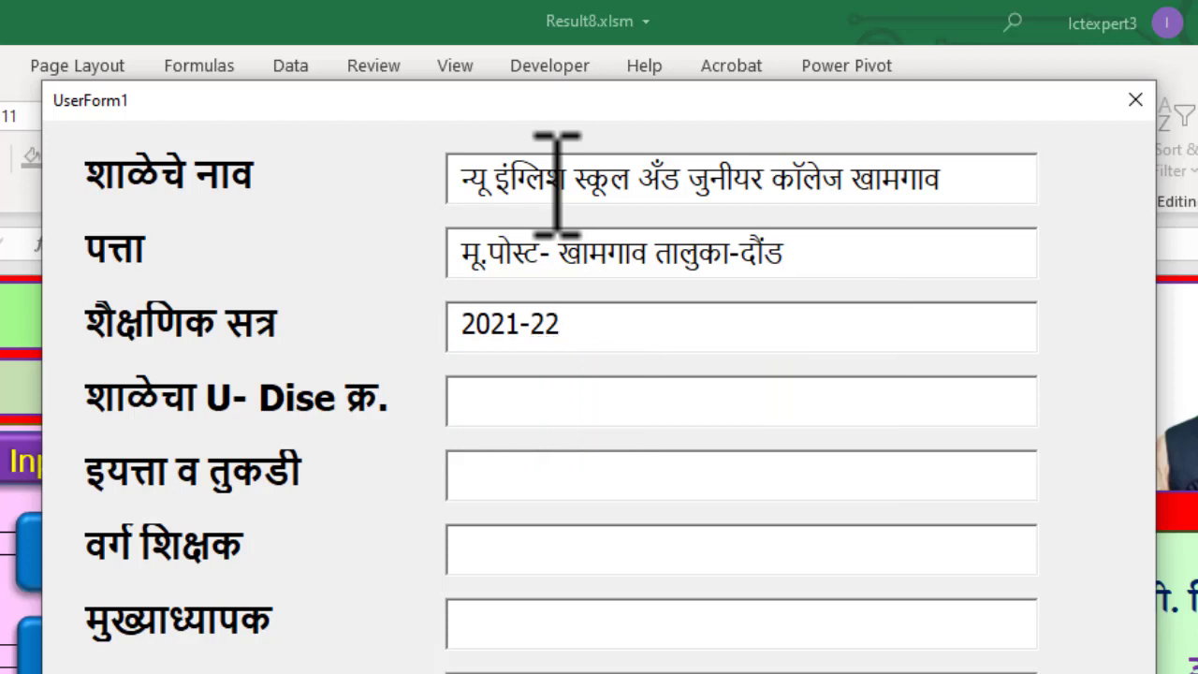
pyautogui.write(' 27250404621')
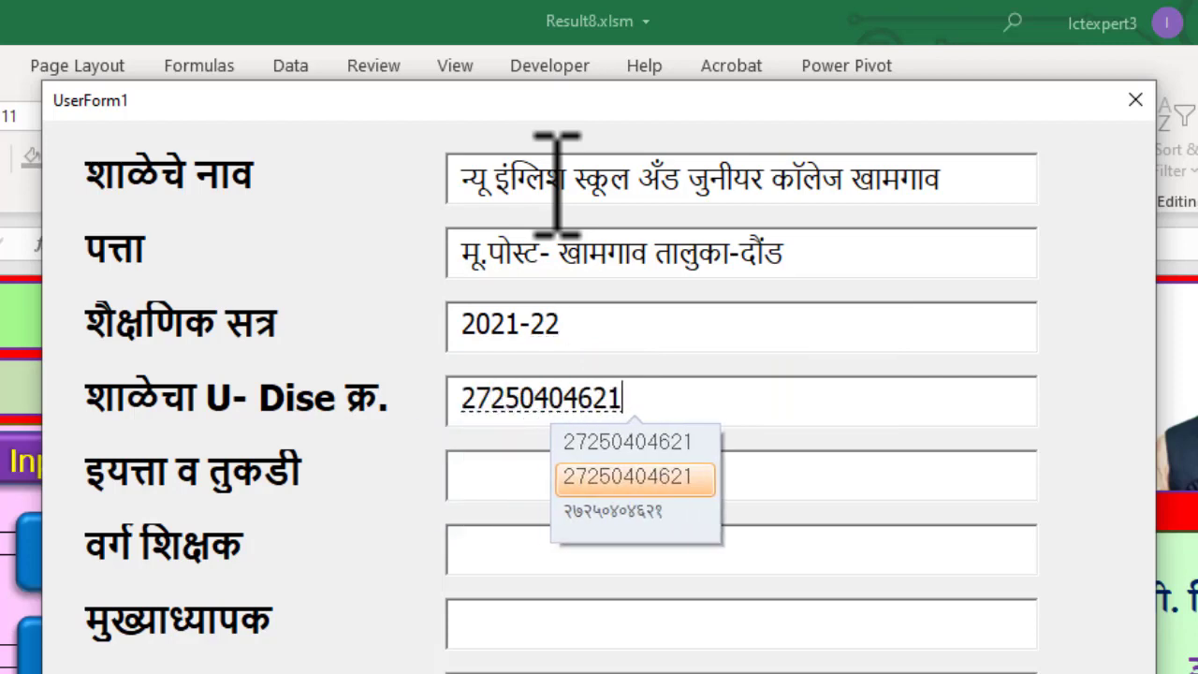
pyautogui.press('Tab')
# Step: Fill in class 8 and the teacher, headmaster and supervisor names, then submit the form
pyautogui.write('8 ')
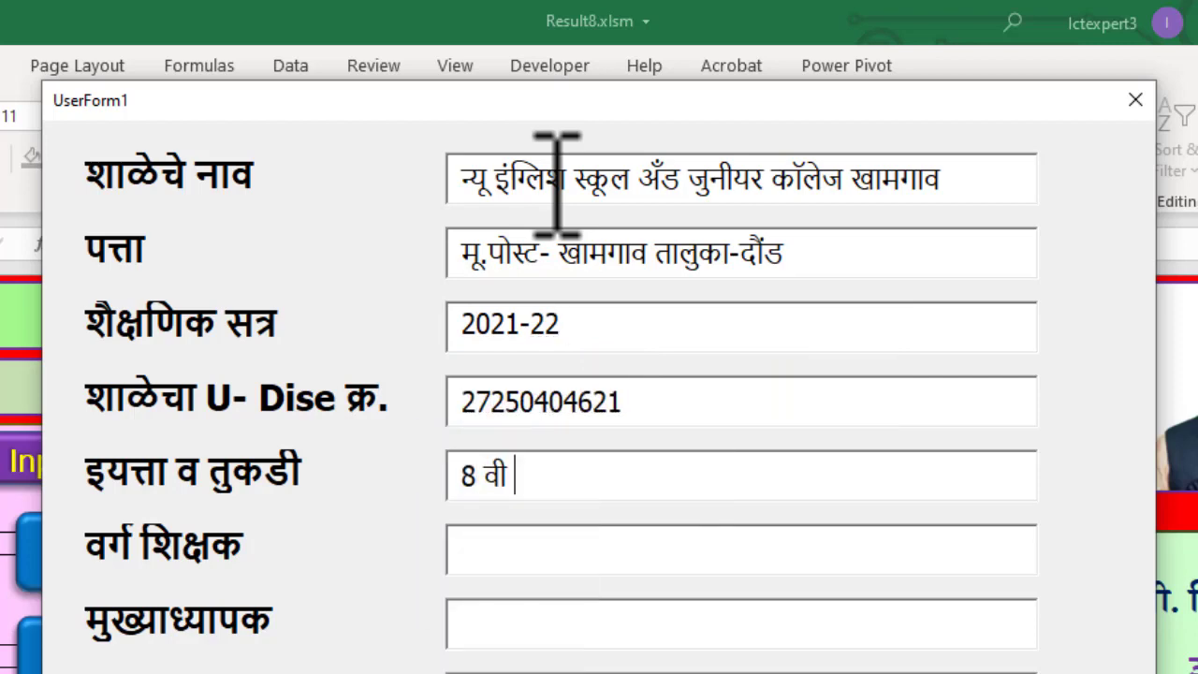
pyautogui.write('kamble vhi')
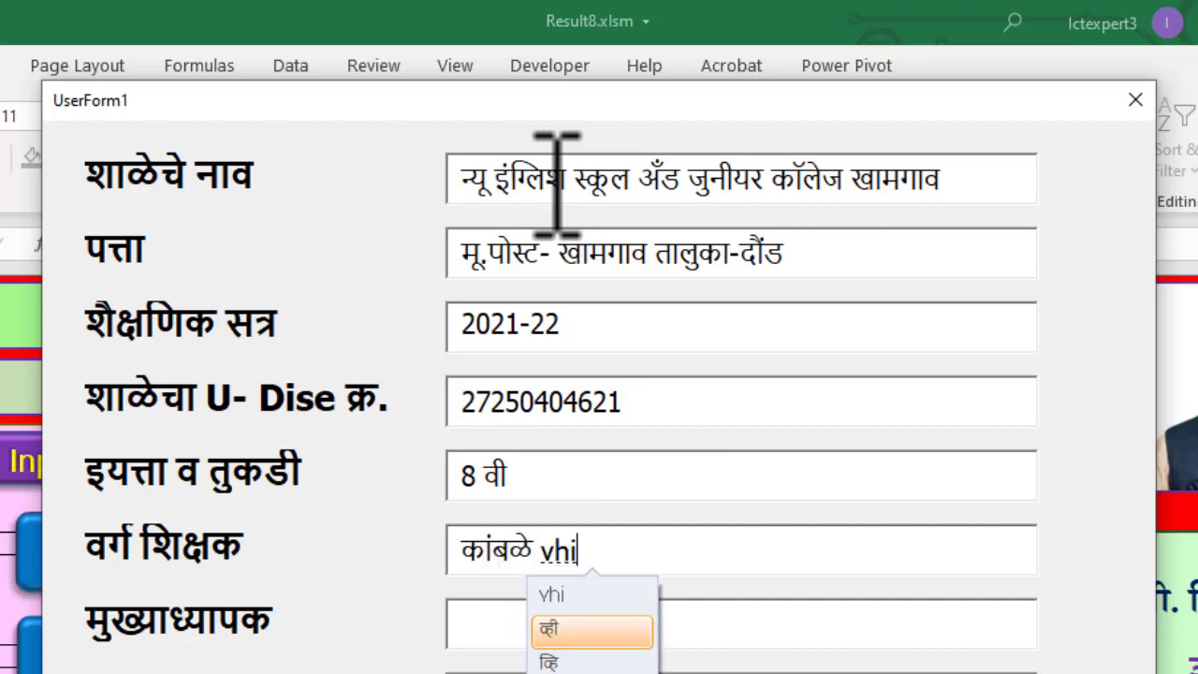
pyautogui.write('tii ')
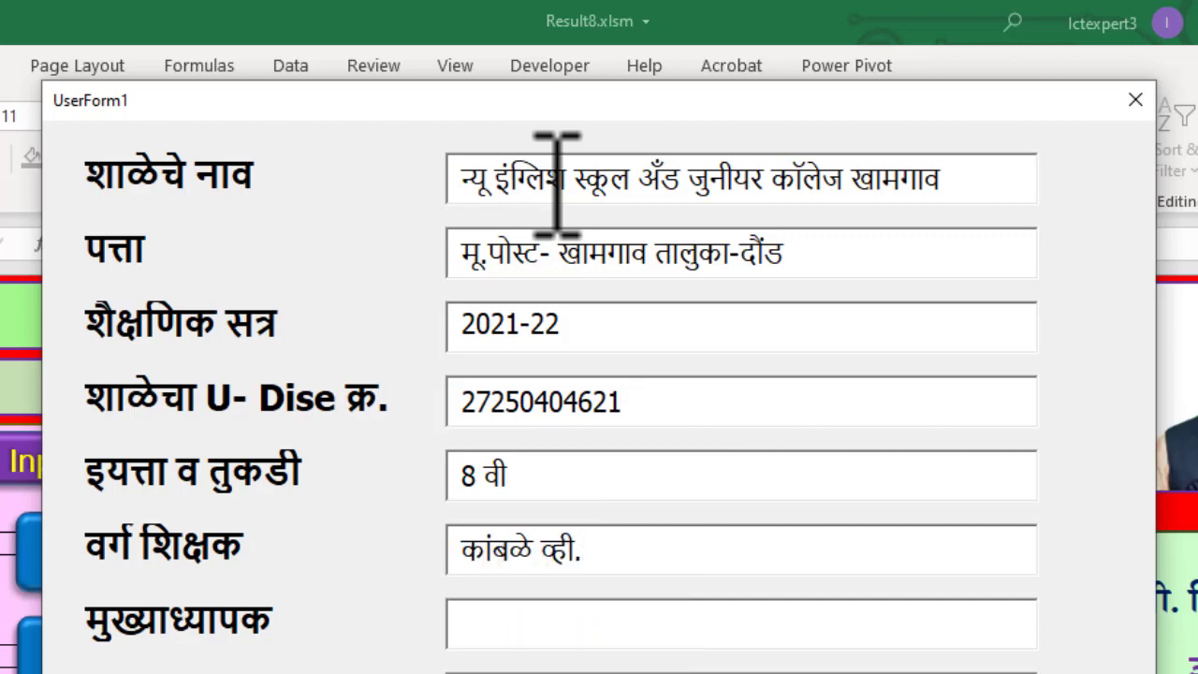
pyautogui.write('ti')
pyautogui.press('Down')
pyautogui.press('Return')
pyautogui.write('ti')
pyautogui.press('Down')
pyautogui.press('Return')
pyautogui.press('Home')
pyautogui.write('shri')
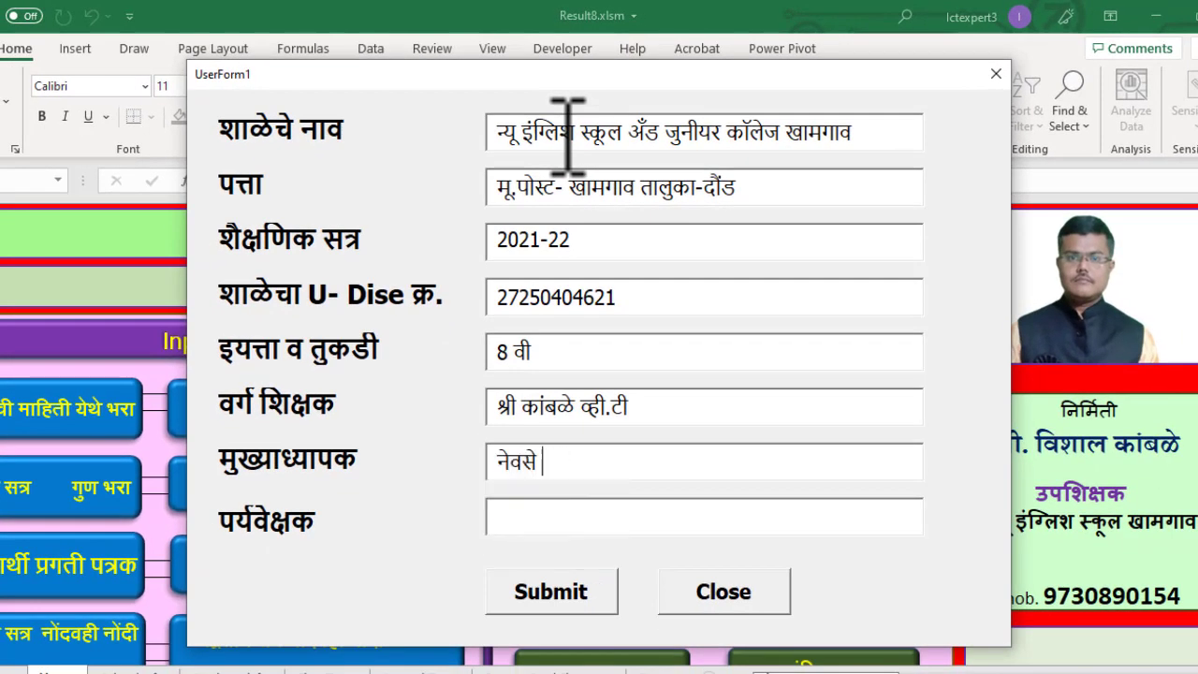
pyautogui.press('Home')
pyautogui.write('shri')
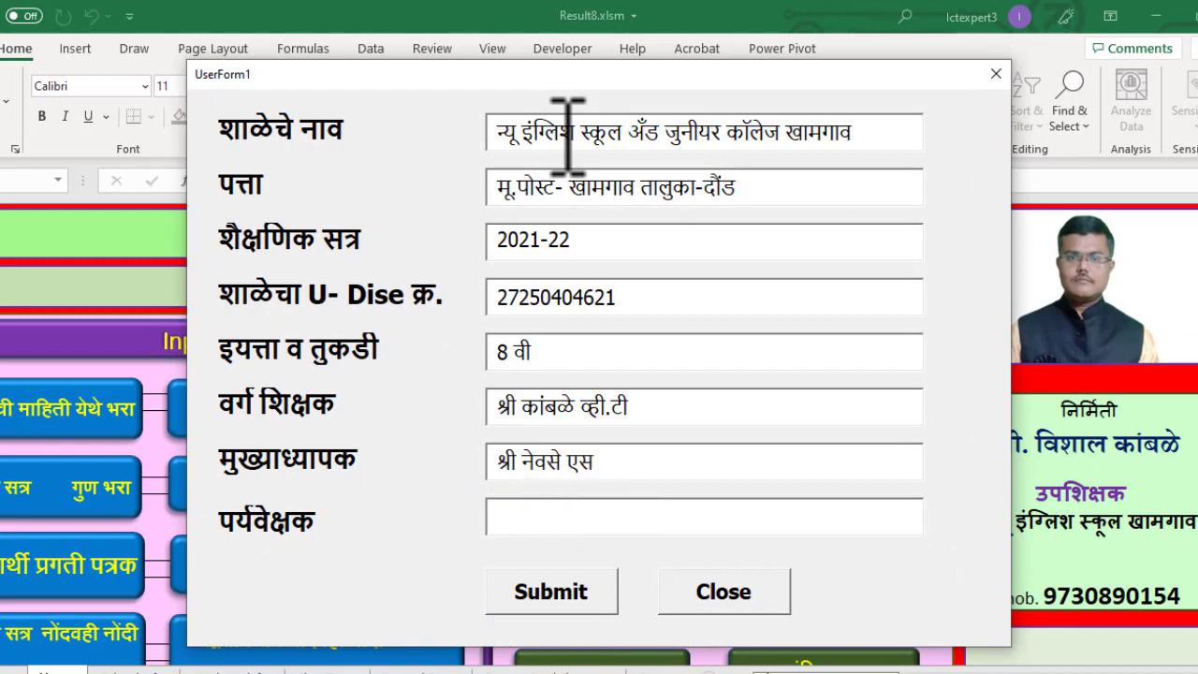
pyautogui.press('Down')
pyautogui.press('Return')
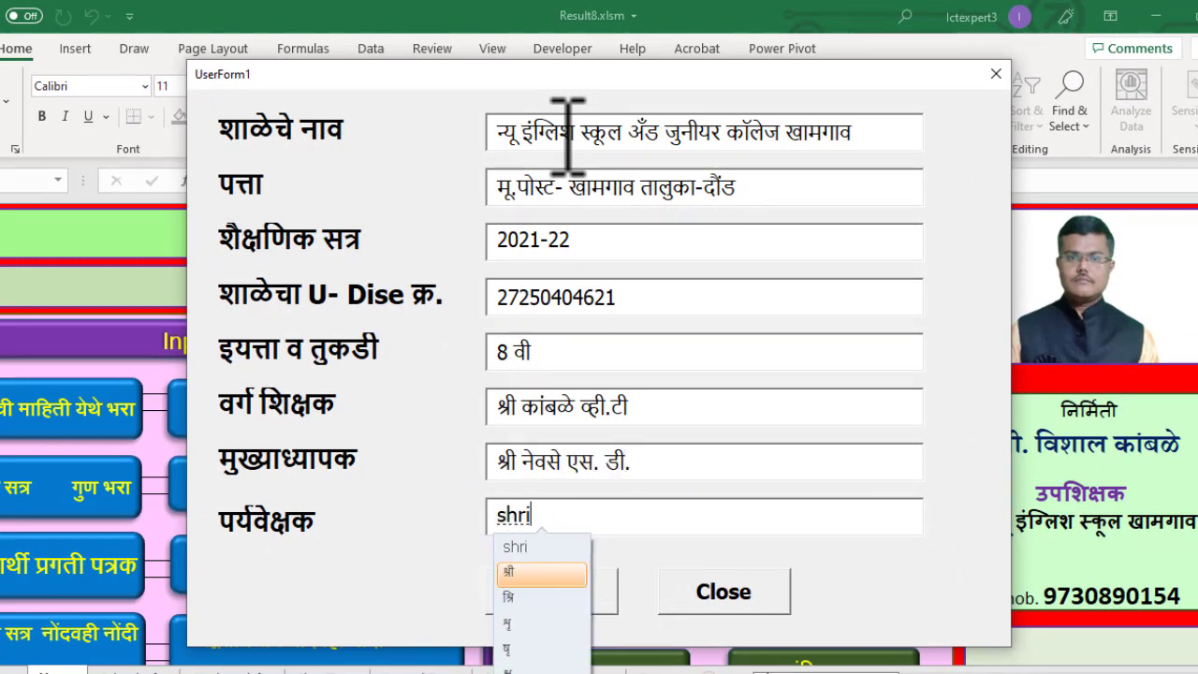
pyautogui.write('dudhat')
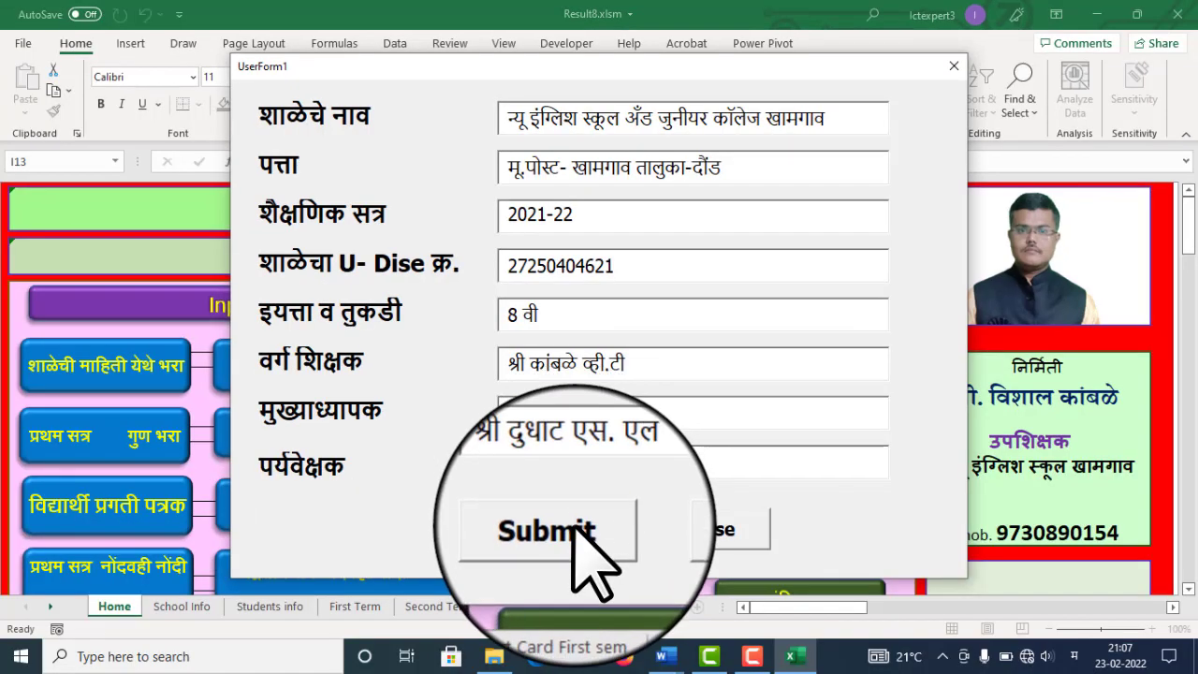
pyautogui.click(575, 539)
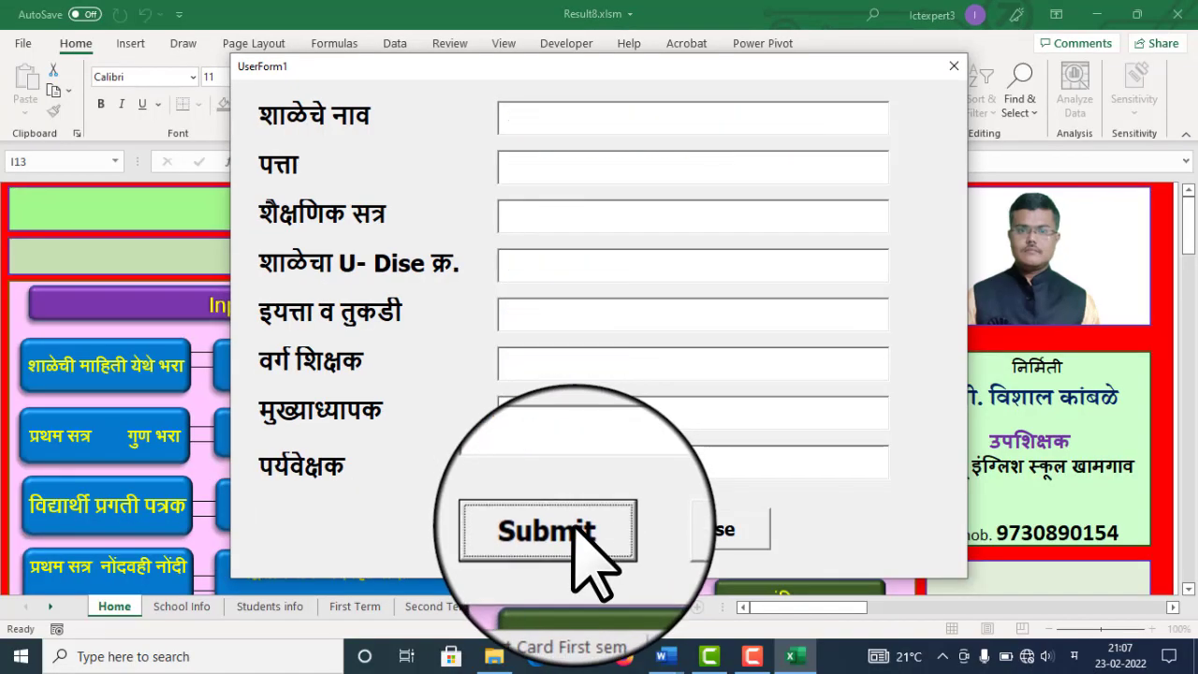
# Step: Close the school form and open the Student Entry Form from the Home sheet
pyautogui.click(713, 532)
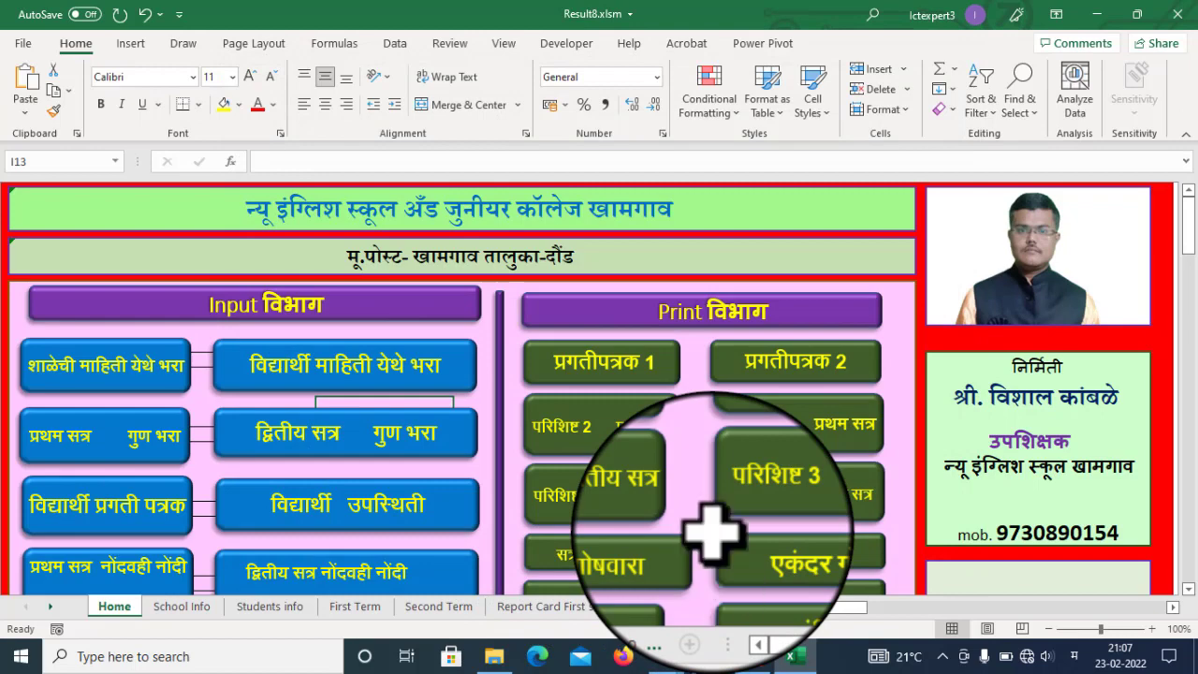
pyautogui.click(355, 375)
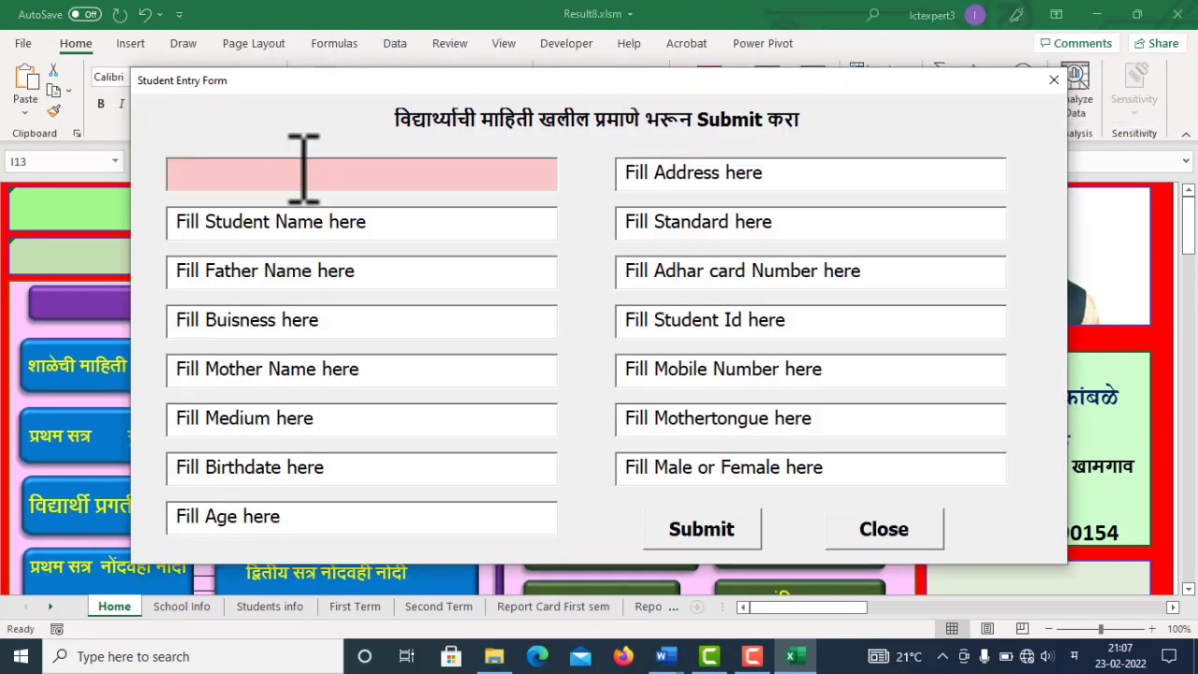
# Step: Enter the student's register number, full name and father's name
pyautogui.click(315, 222)
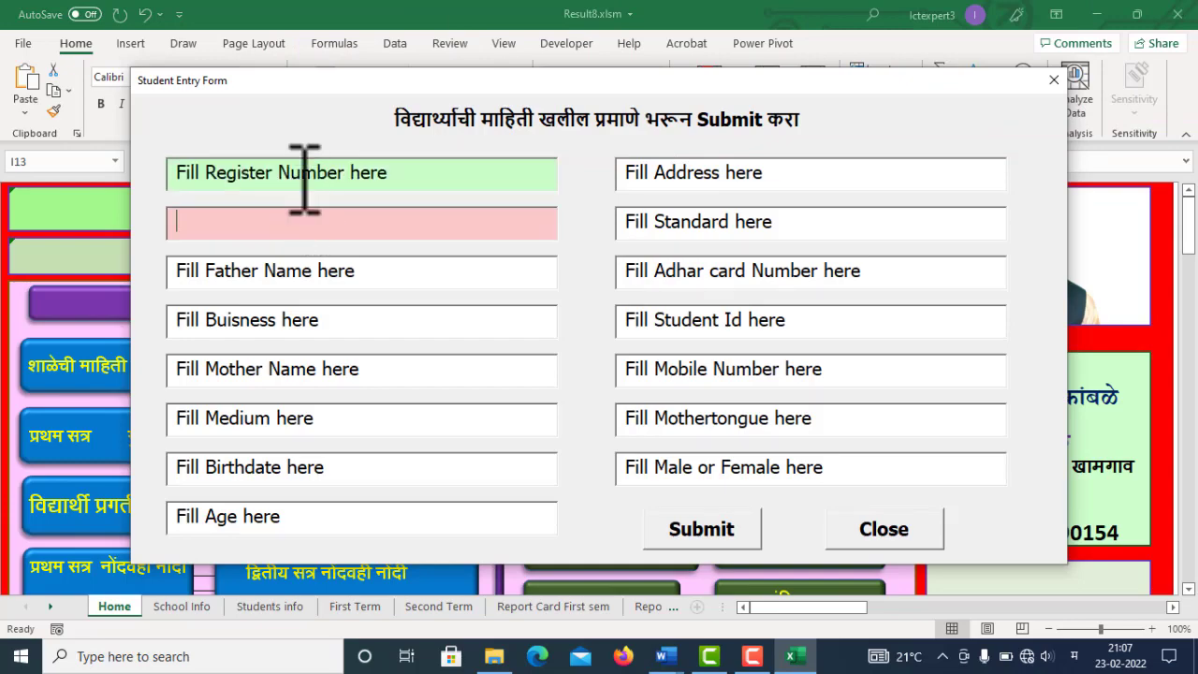
pyautogui.click(305, 174)
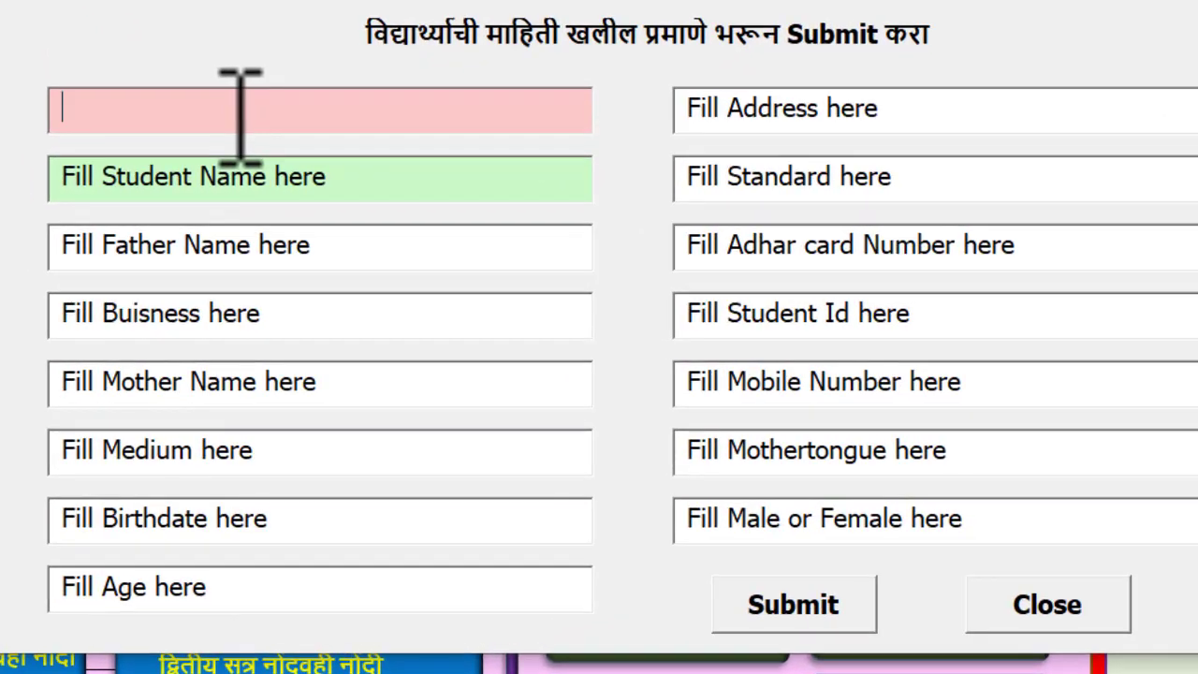
pyautogui.write('1225')
pyautogui.press('Tab')
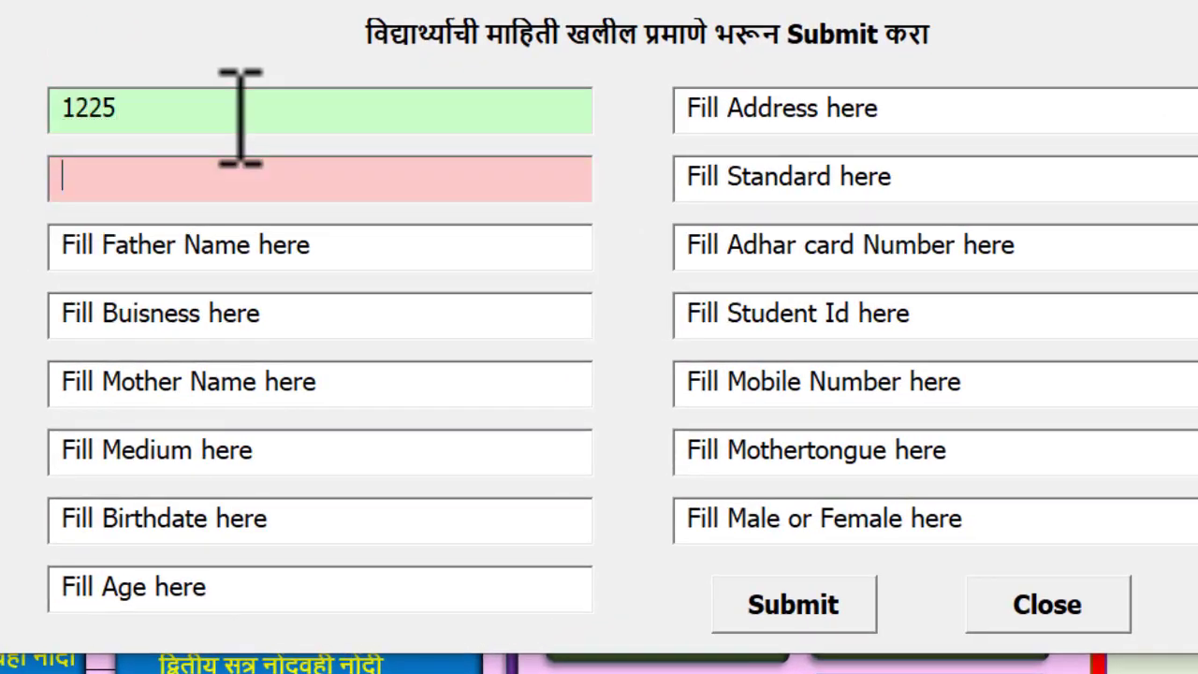
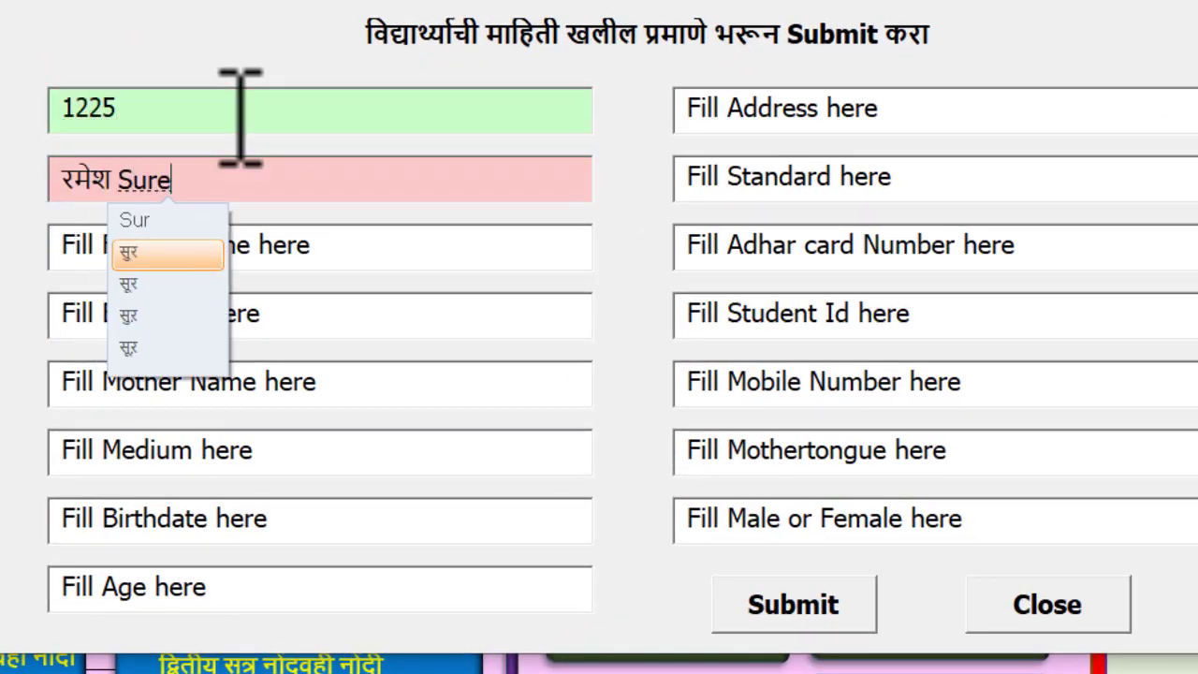
pyautogui.press('Tab')
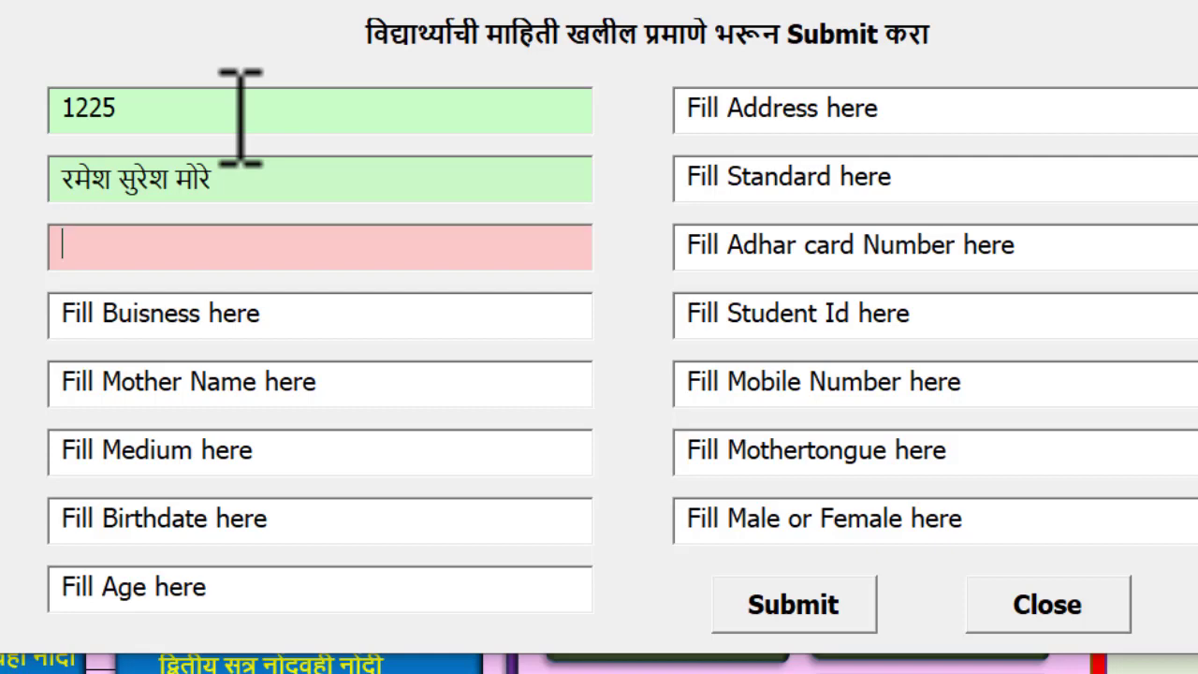
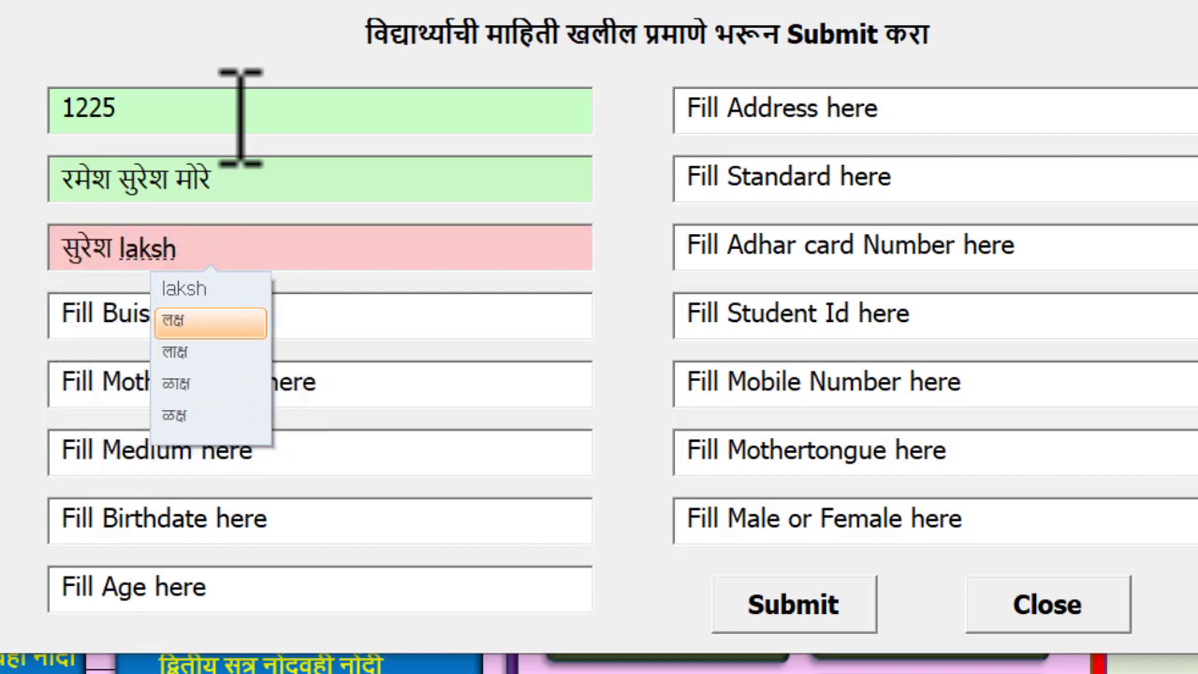
pyautogui.press('Tab')
# Step: Set the parents' occupations to शेती and घरकाम and the medium to सेमी
pyautogui.write('sheti')
pyautogui.press('Tab')
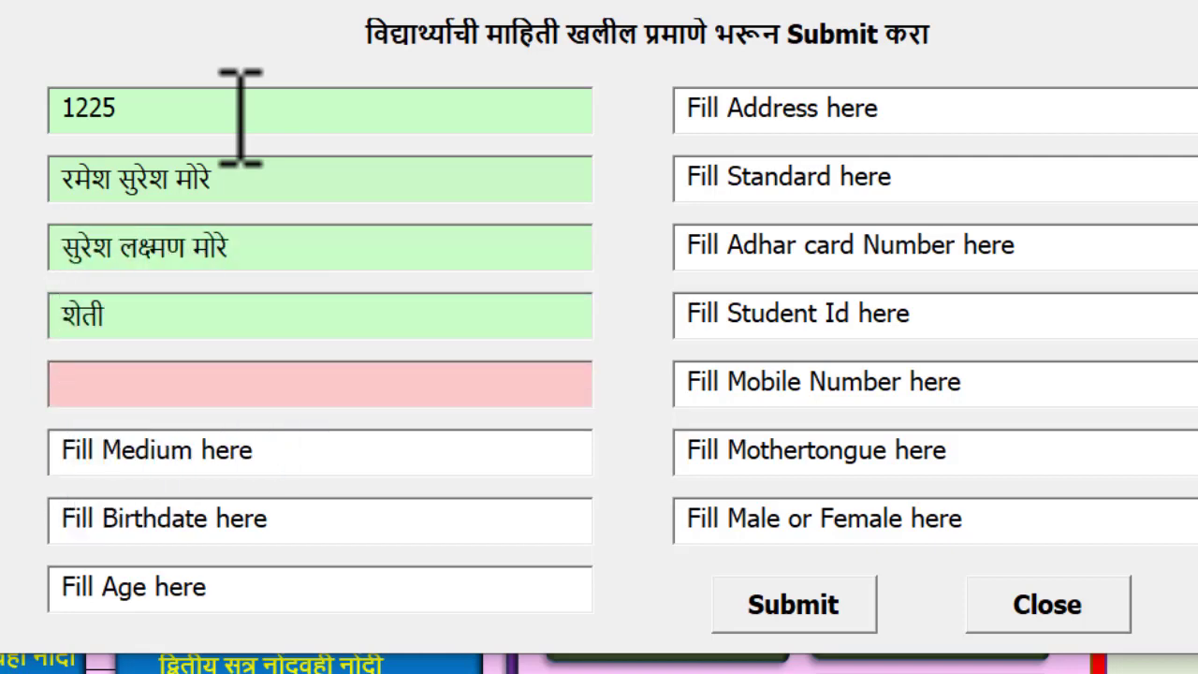
pyautogui.write('gharkam')
pyautogui.press('Tab')
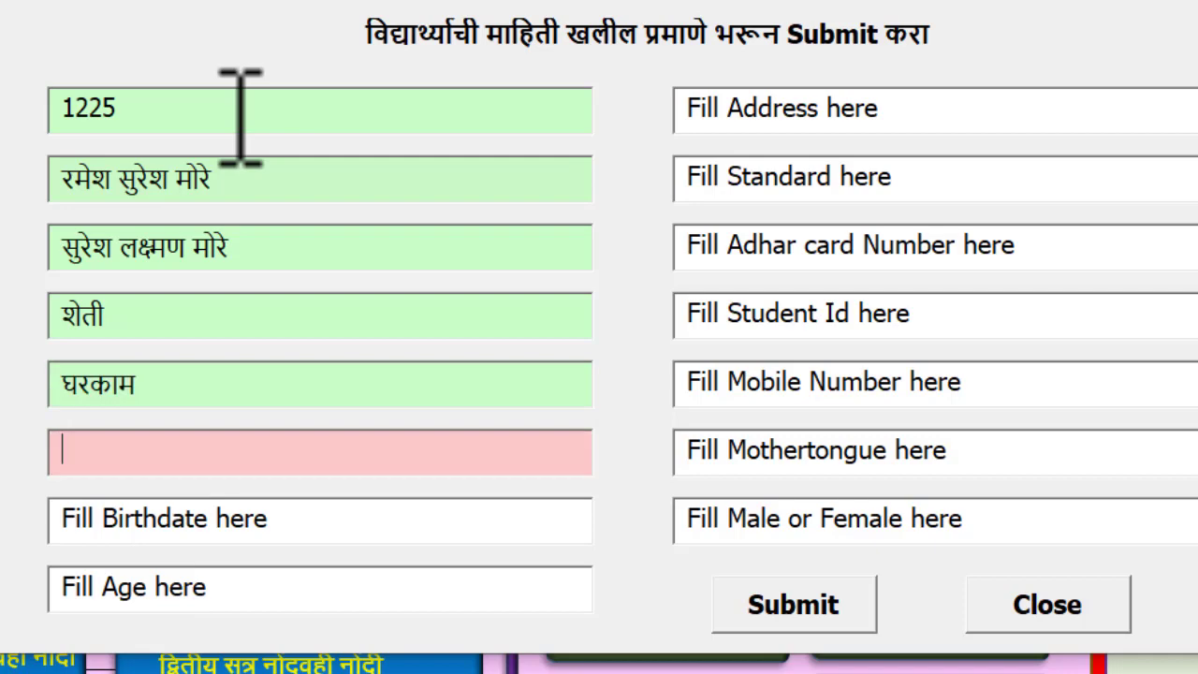
pyautogui.hotkey('shift', 'Tab')
pyautogui.write('gharman')
pyautogui.press('BackSpace')
pyautogui.press('BackSpace')
pyautogui.press('BackSpace')
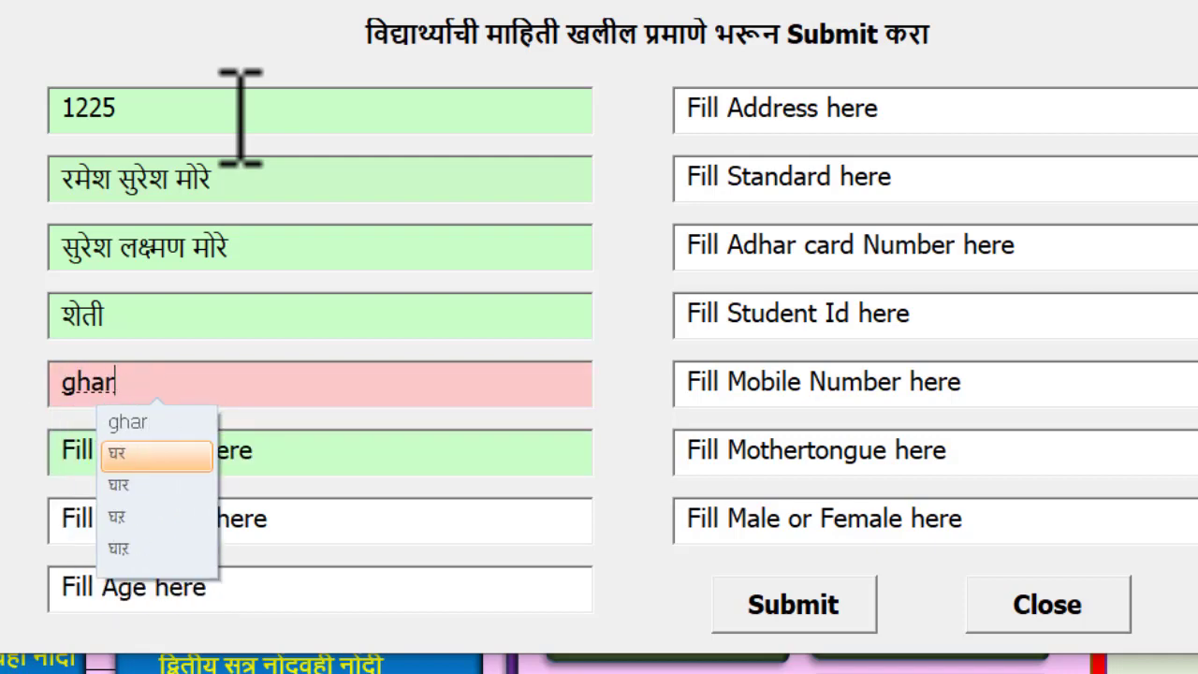
pyautogui.write('kam')
pyautogui.press('Tab')
pyautogui.write('s')
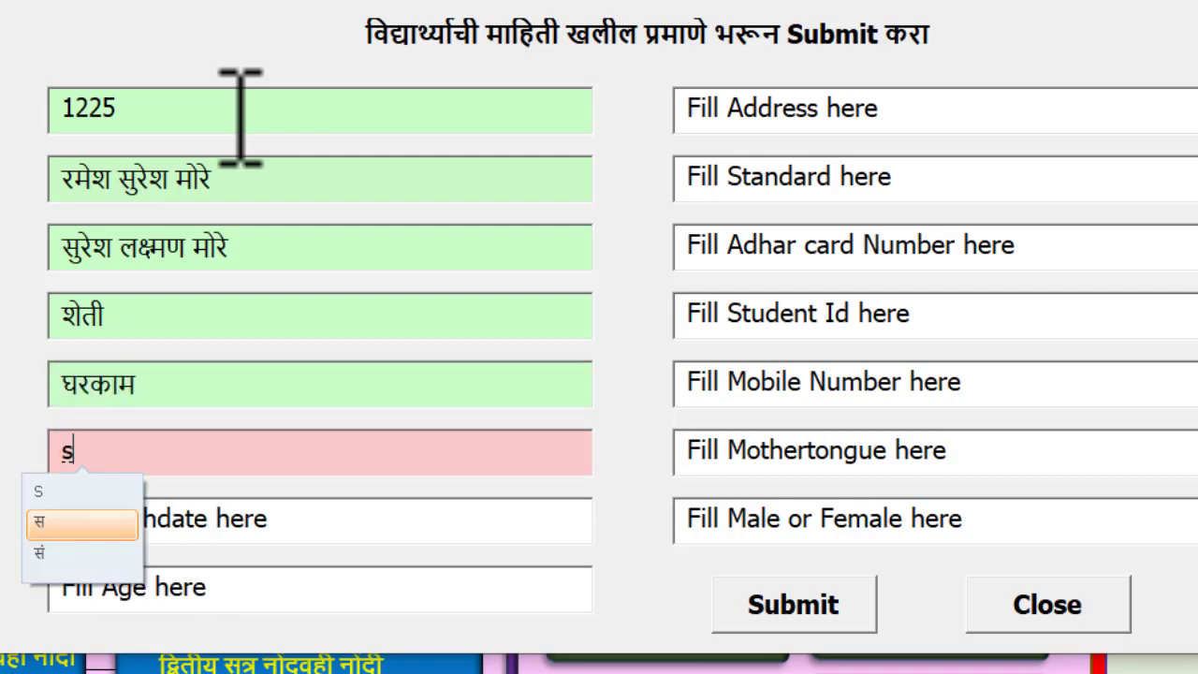
pyautogui.write('emi')
pyautogui.press('Tab')
# Step: Enter birthdate 02-02-2005, age 14 and the student's home address
pyautogui.write('-2005')
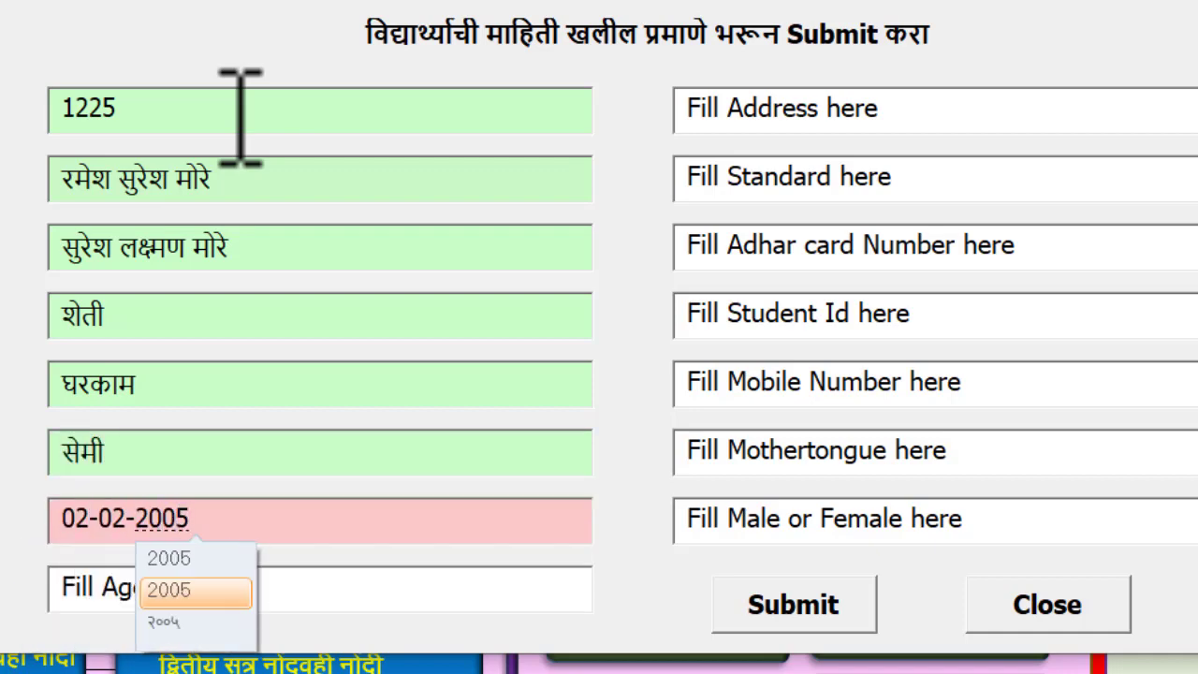
pyautogui.press('Tab')
pyautogui.write('1')
pyautogui.press('Tab')
pyautogui.write('m')
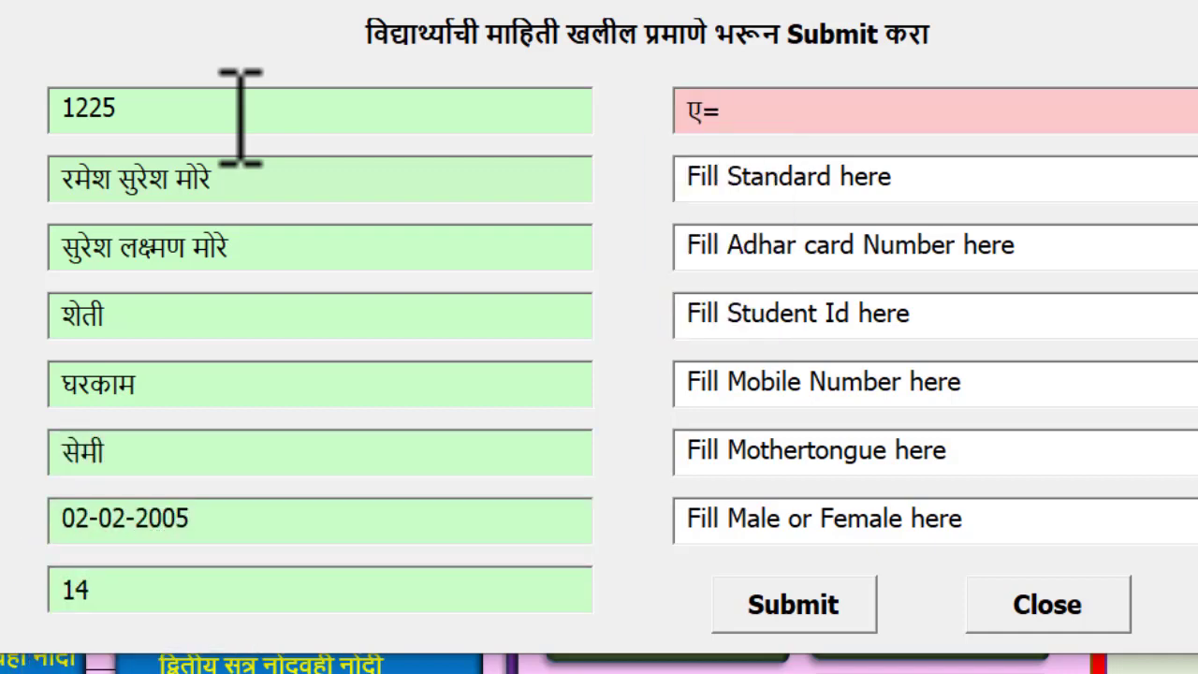
pyautogui.write('u.post-khamgav ')
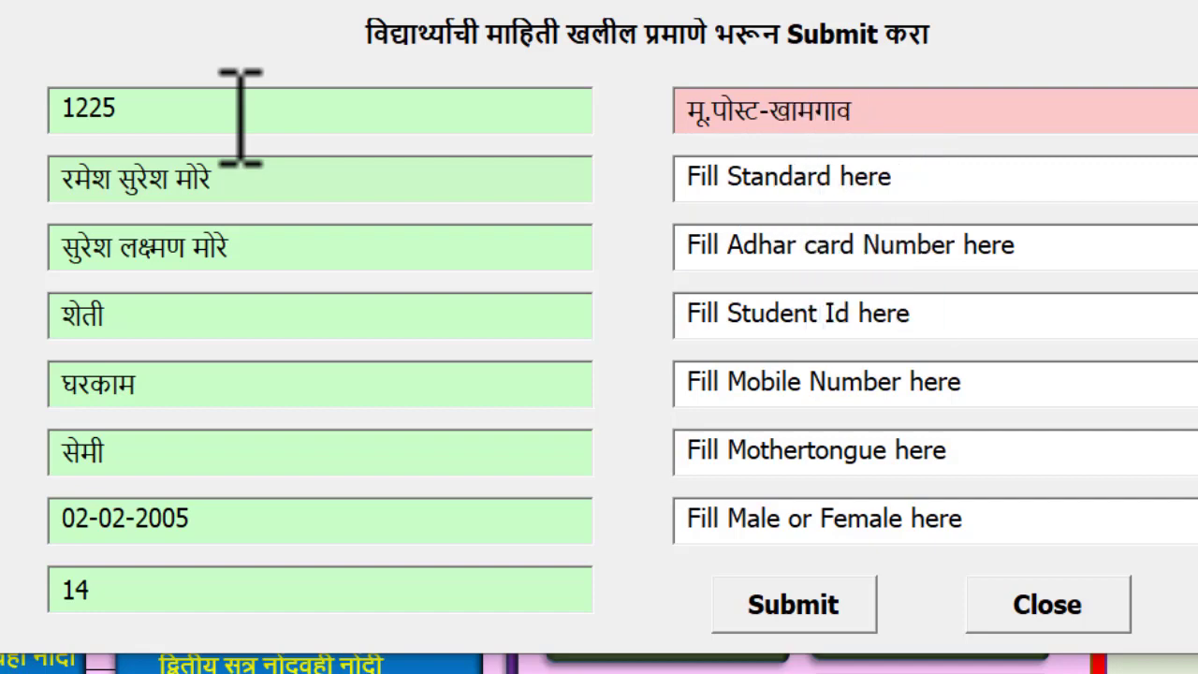
pyautogui.write('taluka daund jilha pune')
pyautogui.press('Tab')
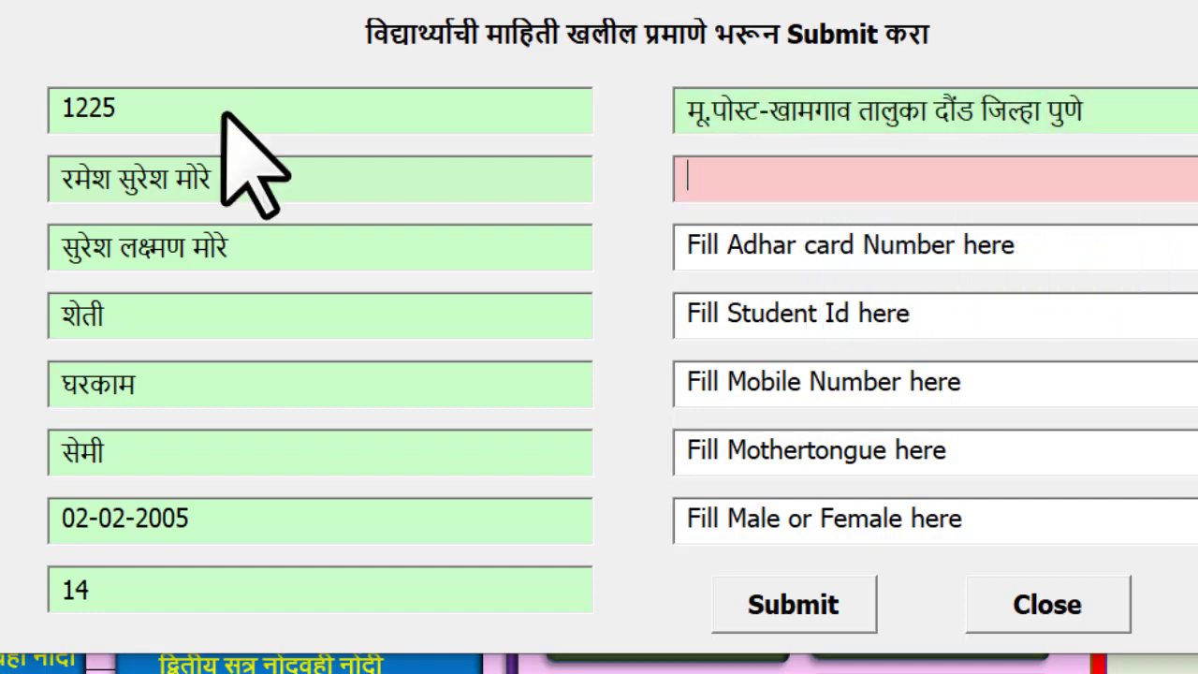
# Step: Set the standard to 8 वी and fill in the Aadhaar card number and student ID
pyautogui.click(850, 234)
pyautogui.click(851, 187)
pyautogui.press('BackSpace')
pyautogui.press('BackSpace')
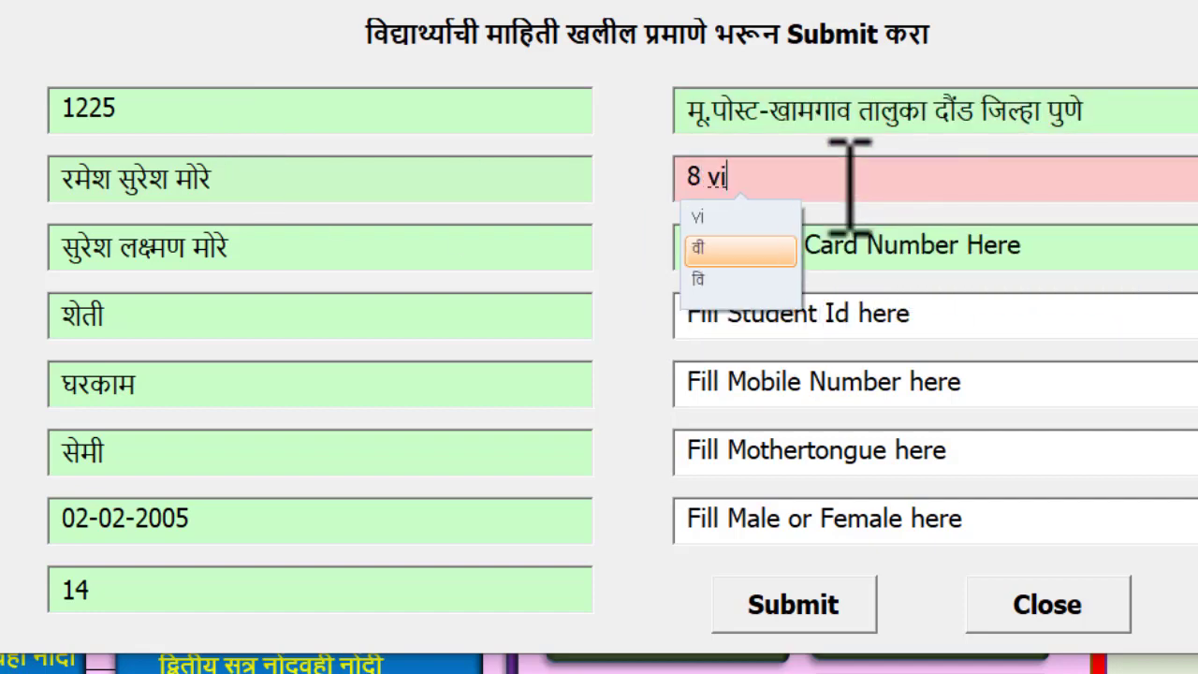
pyautogui.press('Tab')
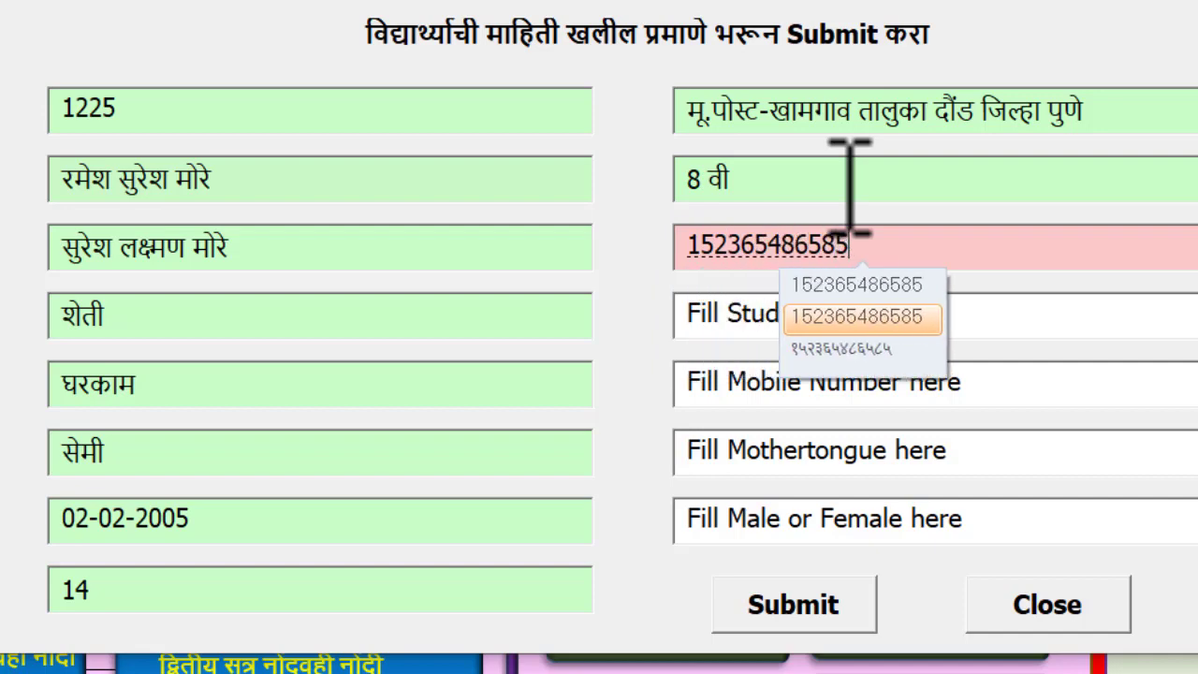
pyautogui.press('Tab')
pyautogui.press('Tab')
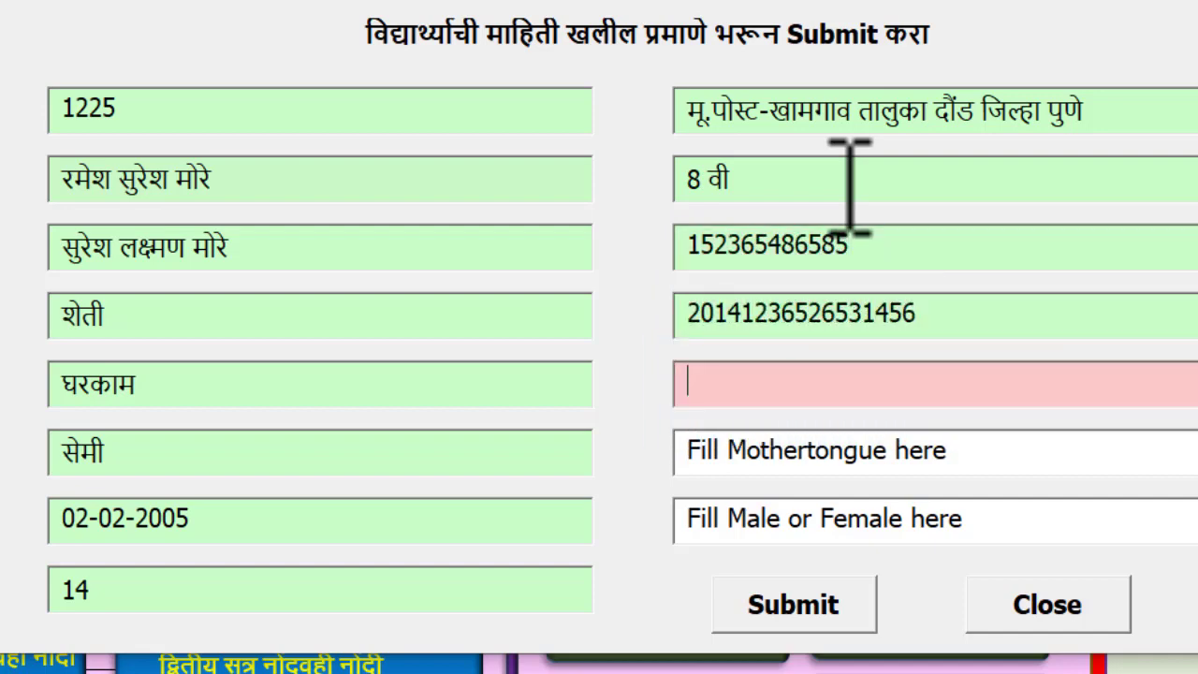
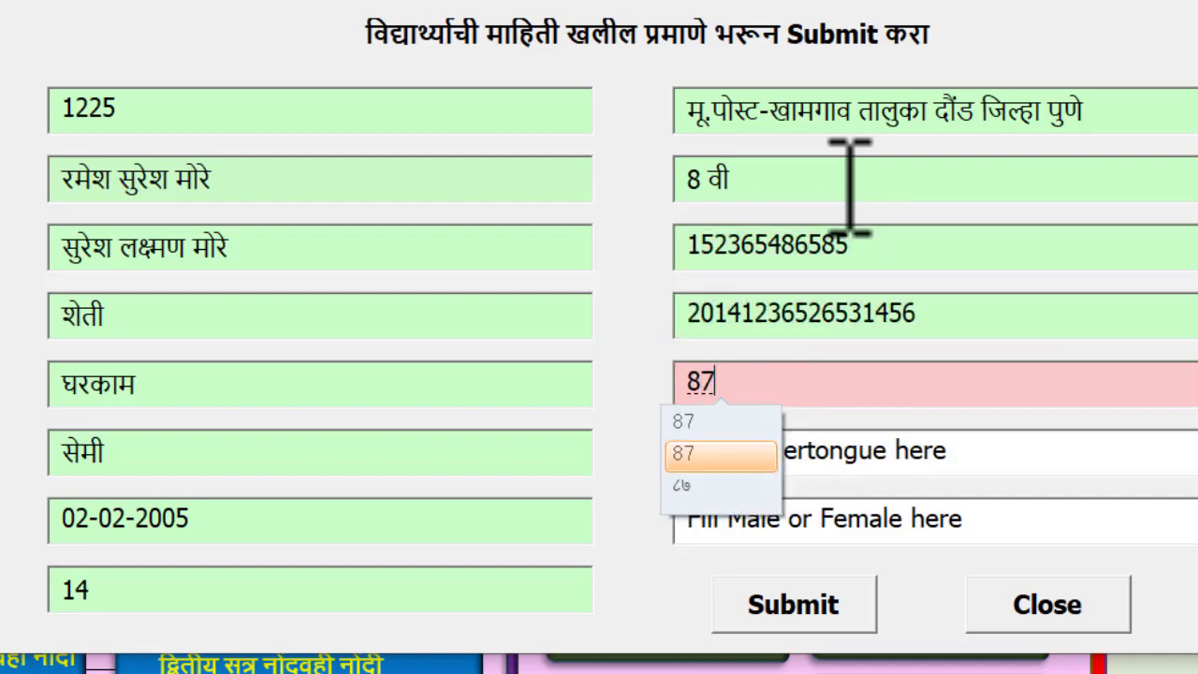
# Step: Enter the mobile number, mother tongue मराठी and gender पुरुष
pyautogui.press('Tab')
pyautogui.press('Tab')
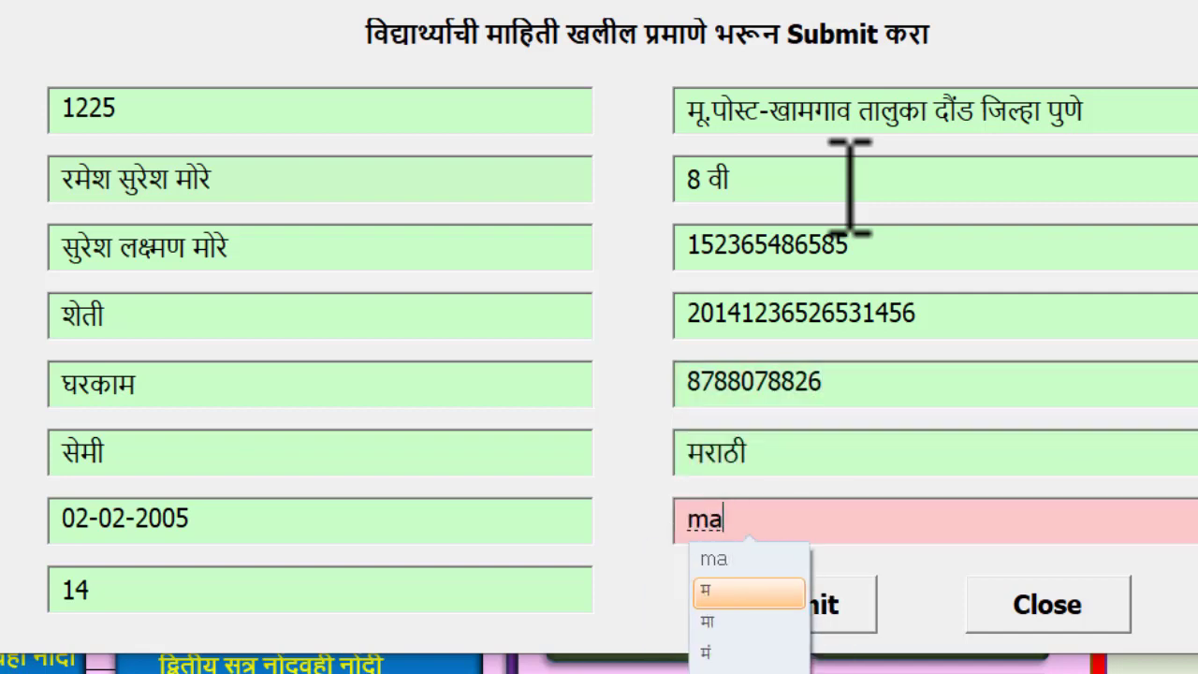
pyautogui.press('BackSpace')
pyautogui.press('BackSpace')
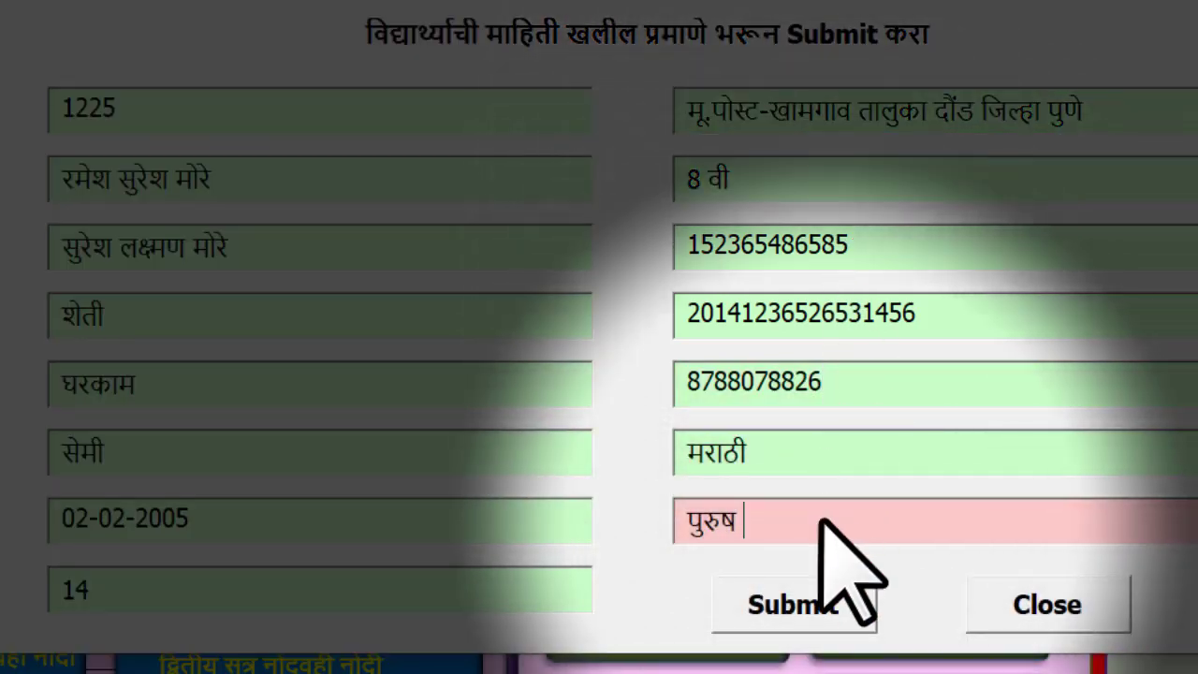
# Step: Submit the student record, acknowledge the confirmation, and close the form
pyautogui.click(819, 604)
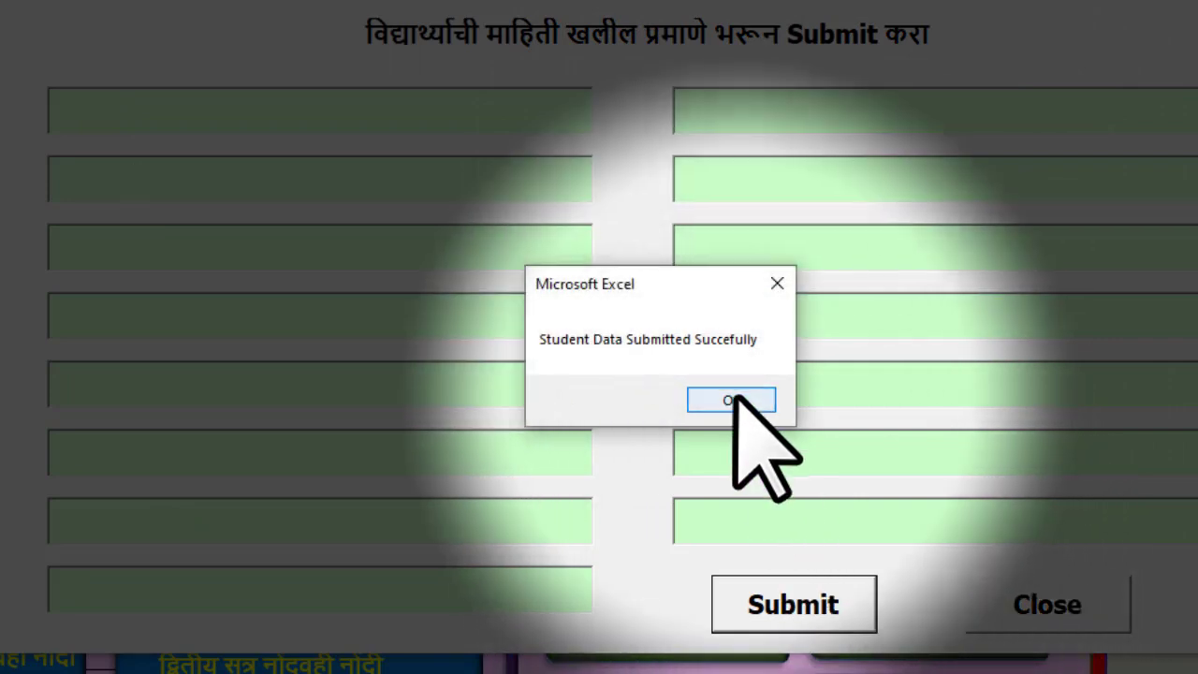
pyautogui.click(735, 401)
pyautogui.click(1039, 607)
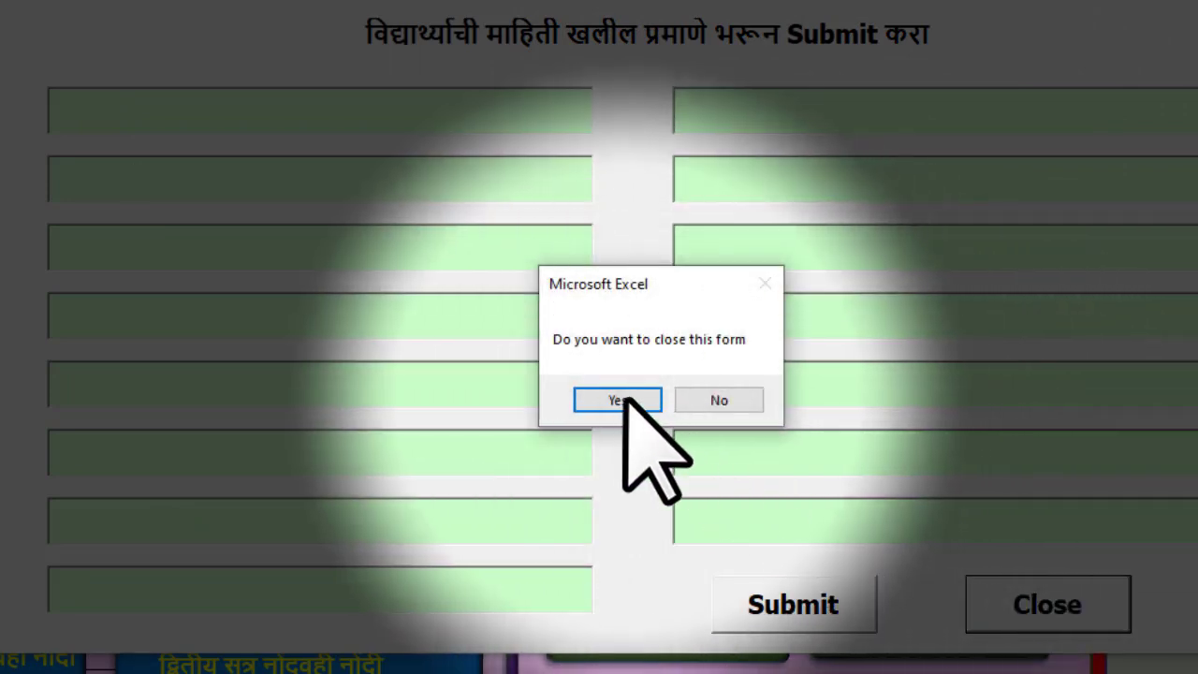
pyautogui.click(609, 401)
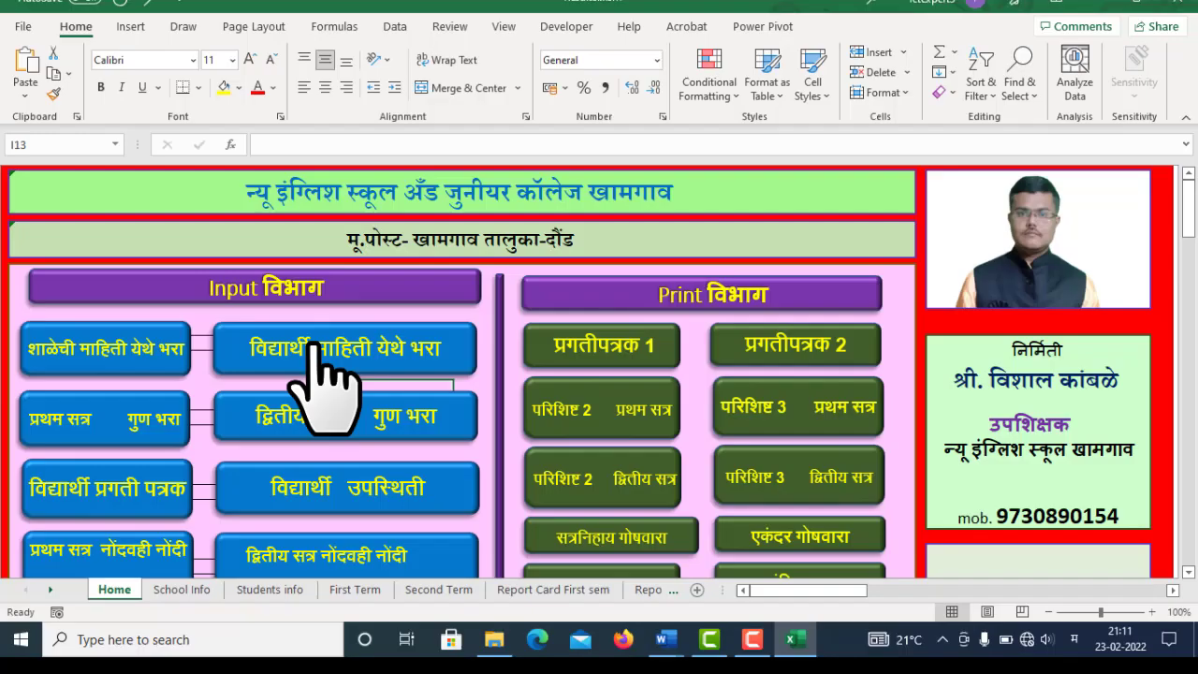
# Step: On the First Term sheet, enter Marathi marks 8, 9, 8 and 8 for the first student
pyautogui.click(95, 414)
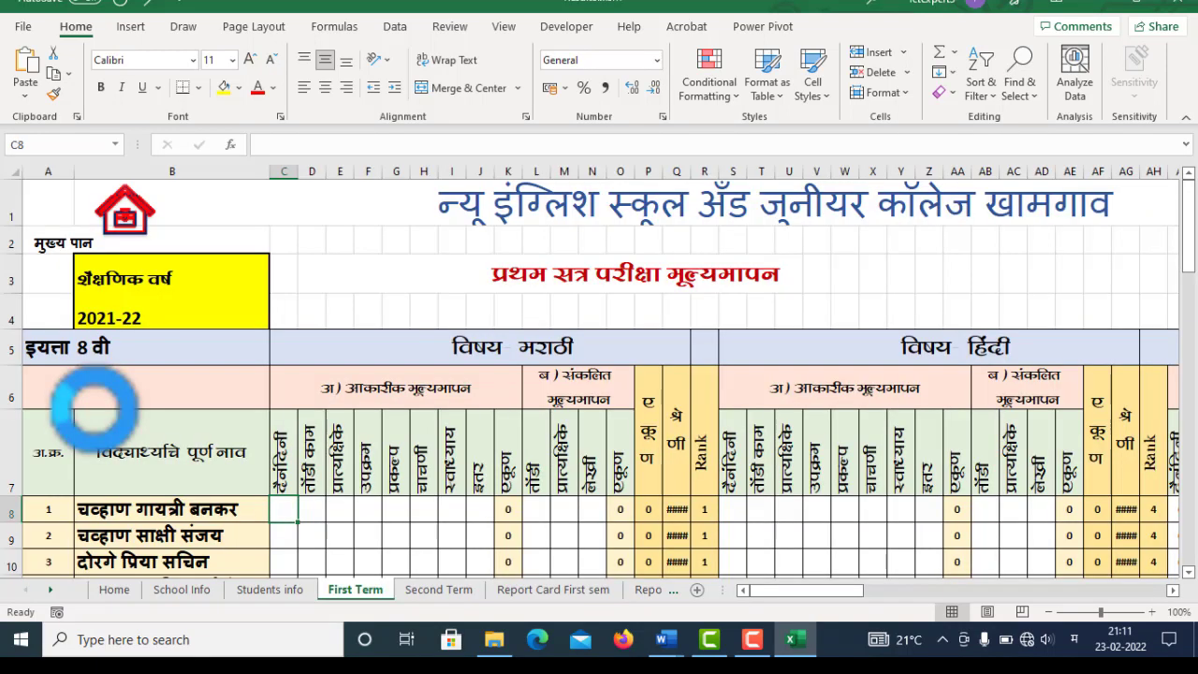
pyautogui.write('8')
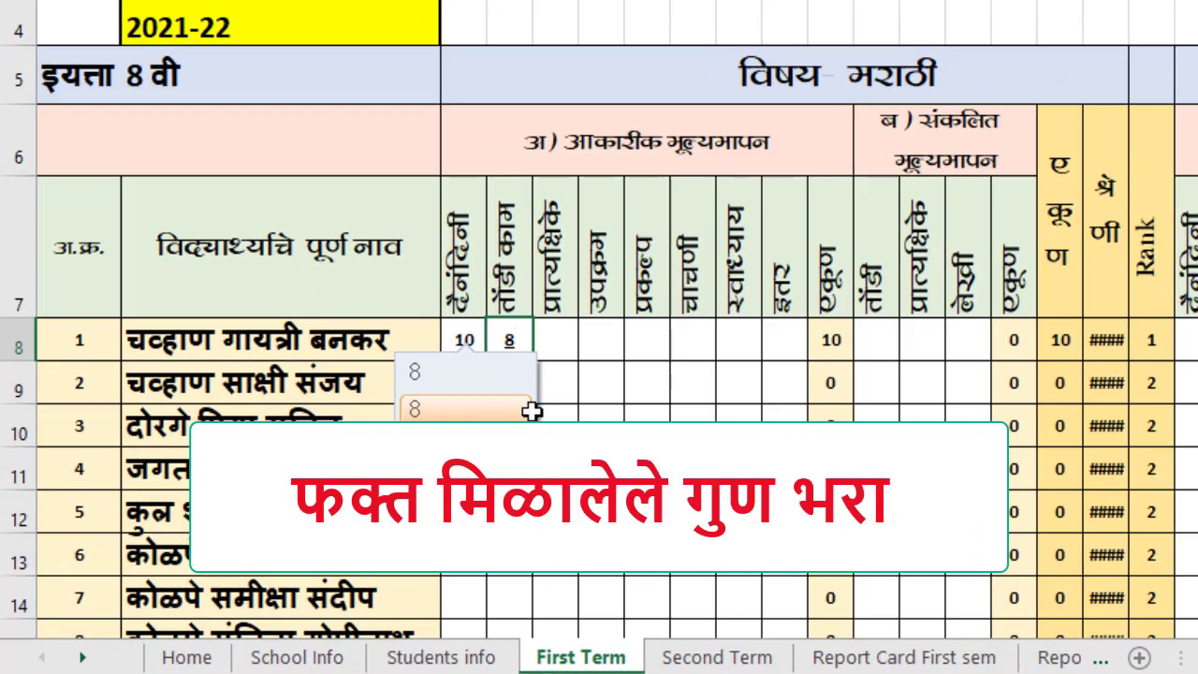
pyautogui.press('Tab')
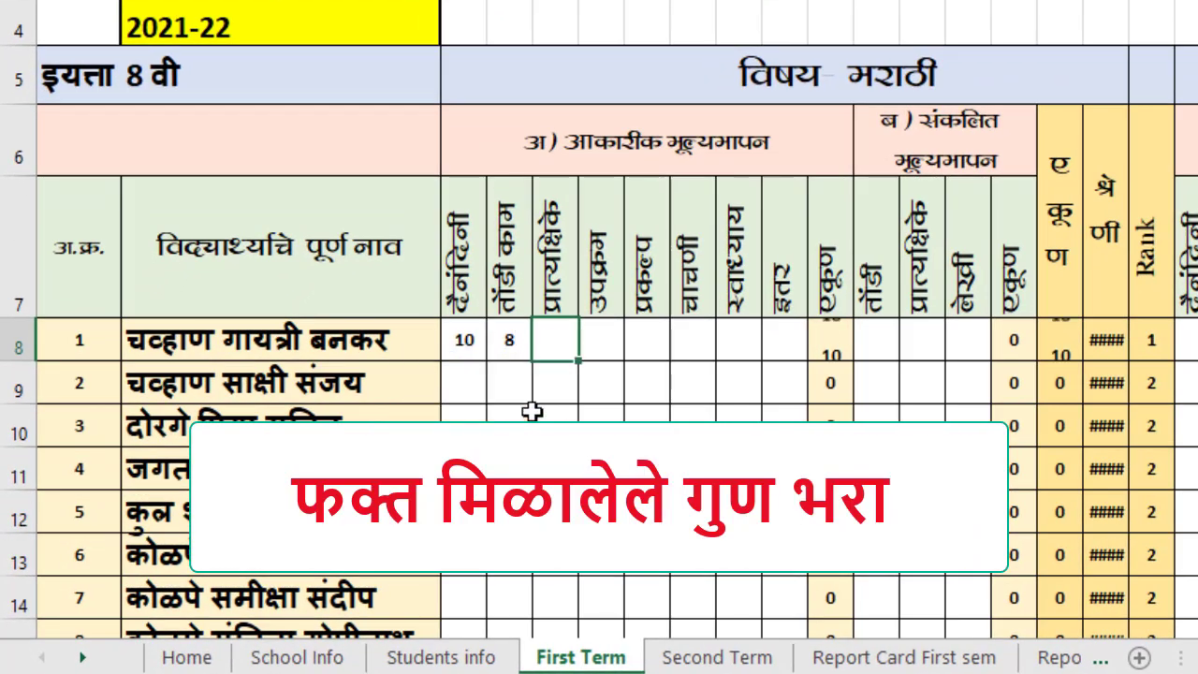
pyautogui.write('1')
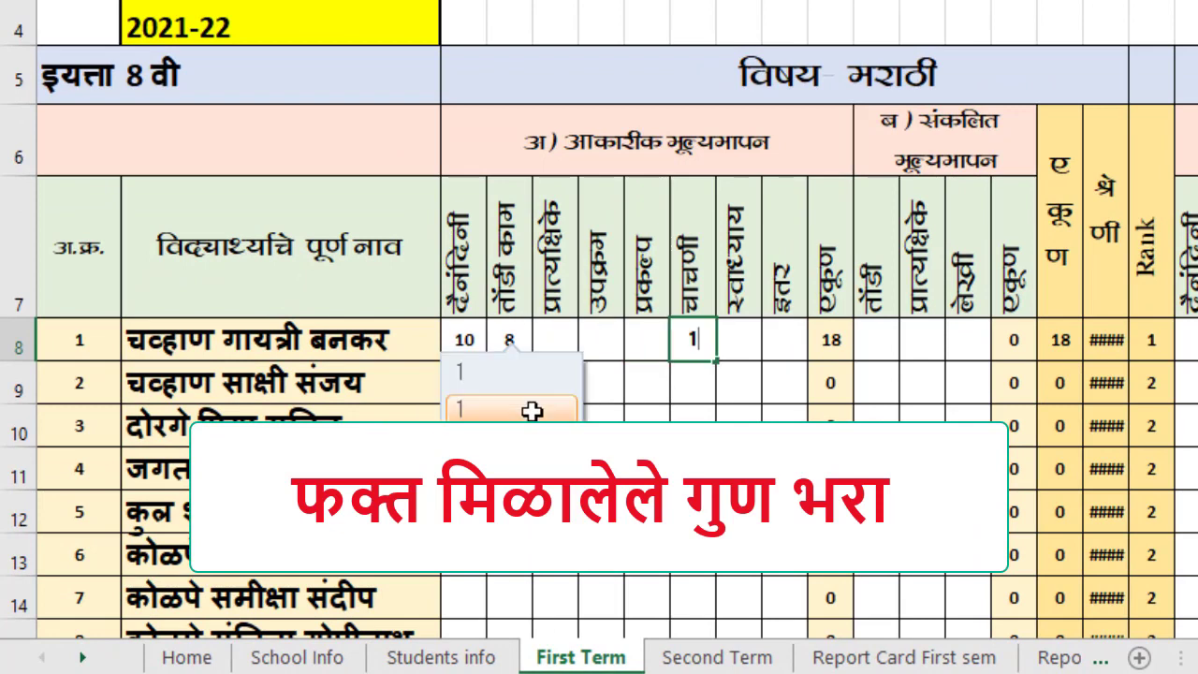
pyautogui.press('BackSpace')
pyautogui.write('9')
pyautogui.press('Tab')
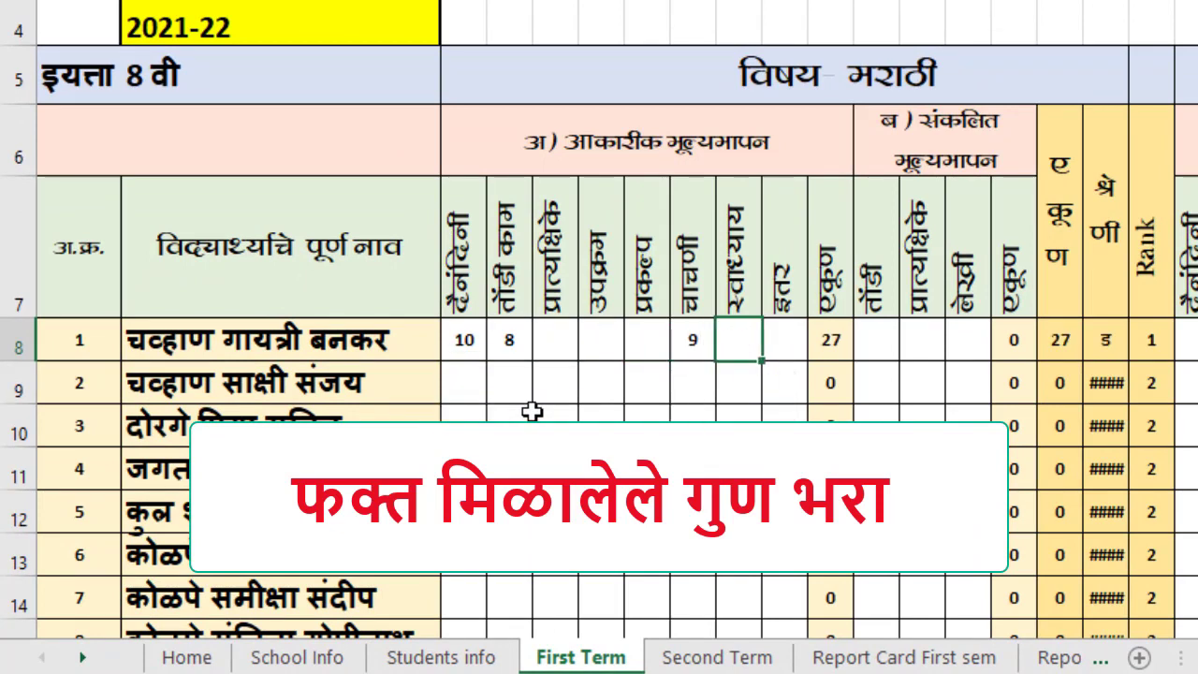
pyautogui.write('8')
pyautogui.press('Tab')
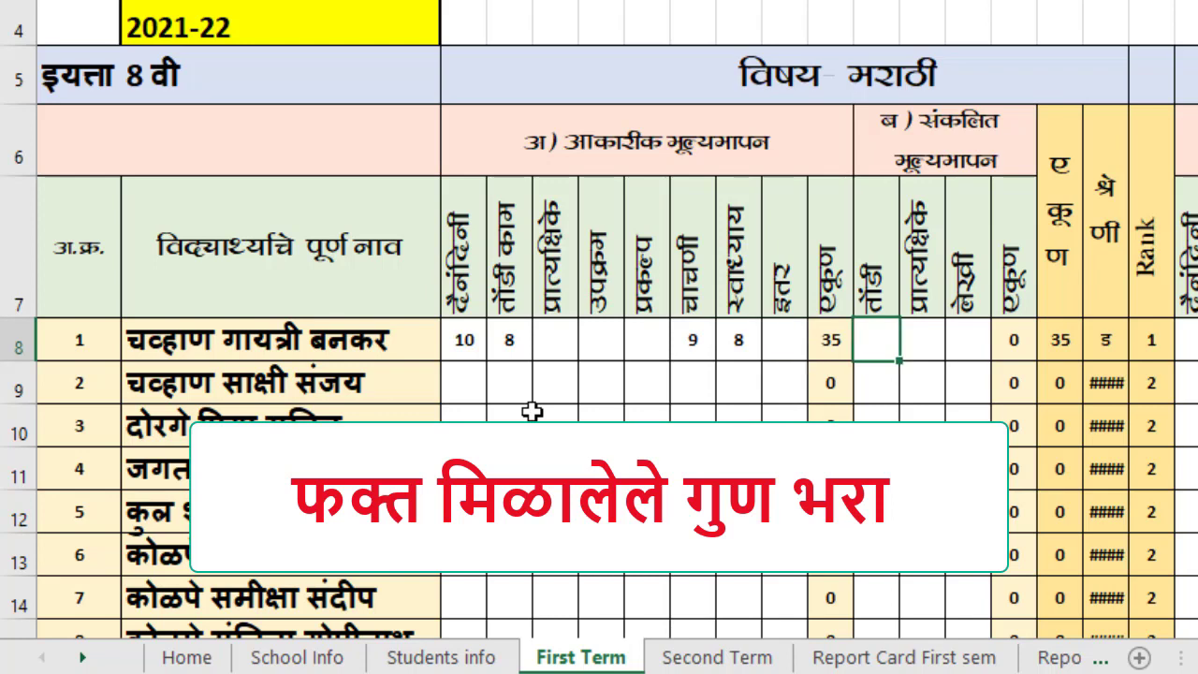
pyautogui.write('8')
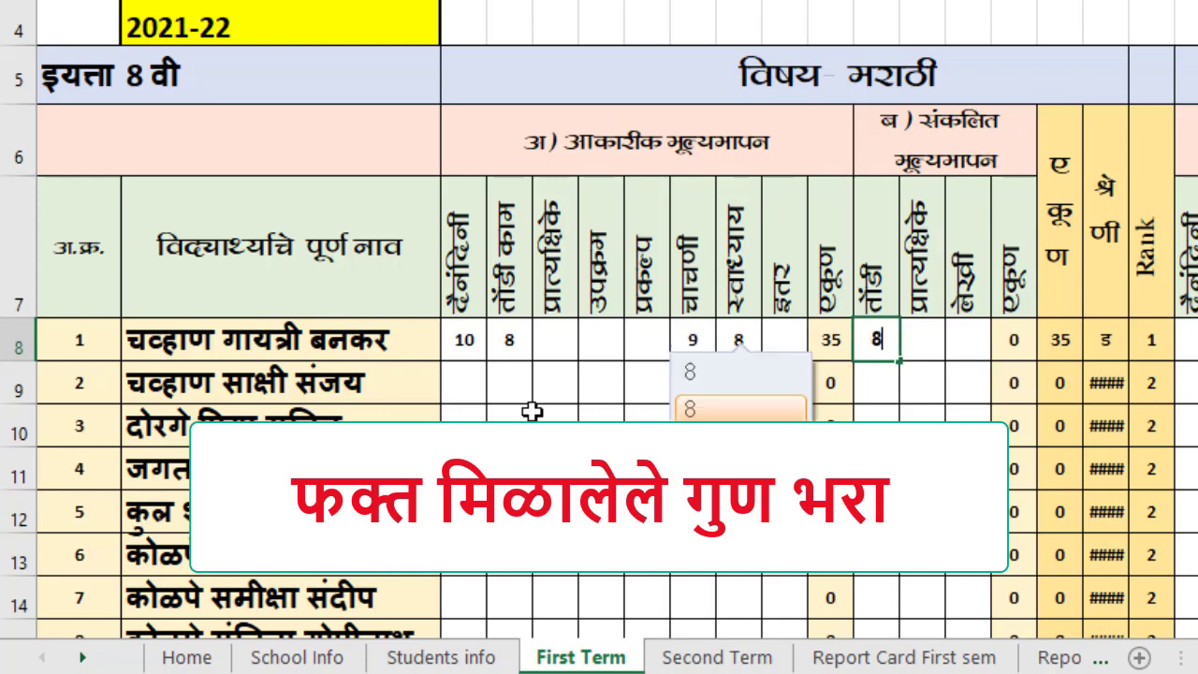
pyautogui.press('Tab')
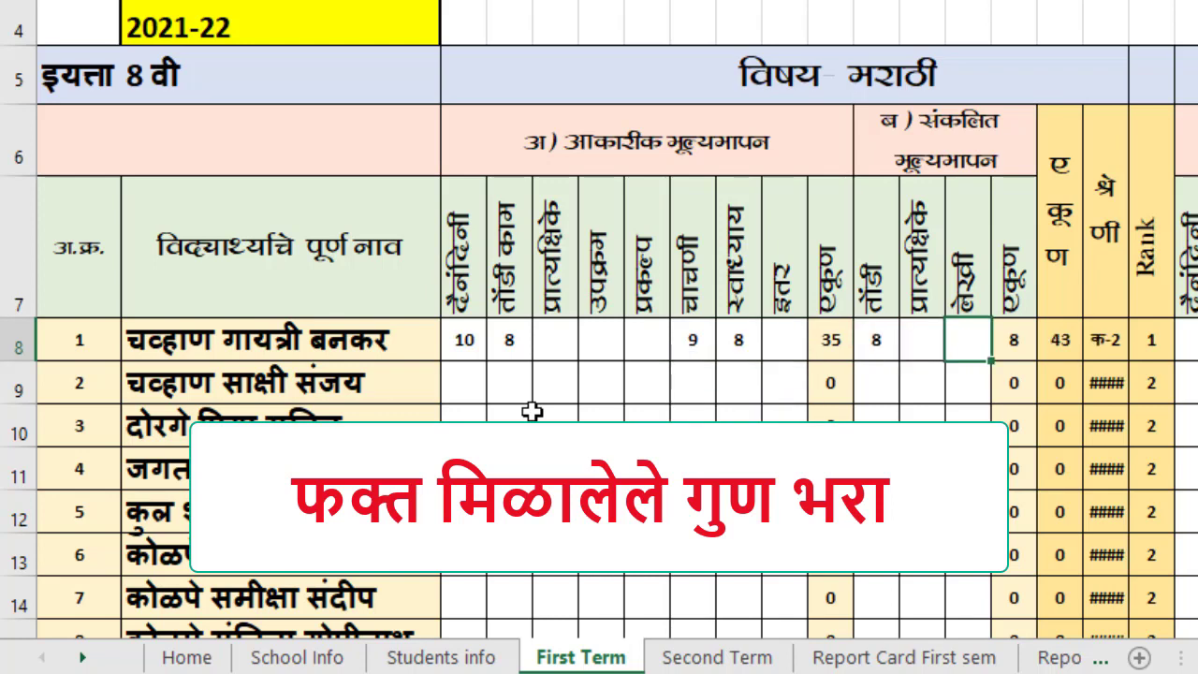
# Step: Enter 75 in M8, bringing the total to 118 with grade अ-1
pyautogui.write('7')
pyautogui.press('Escape')
pyautogui.write('5')
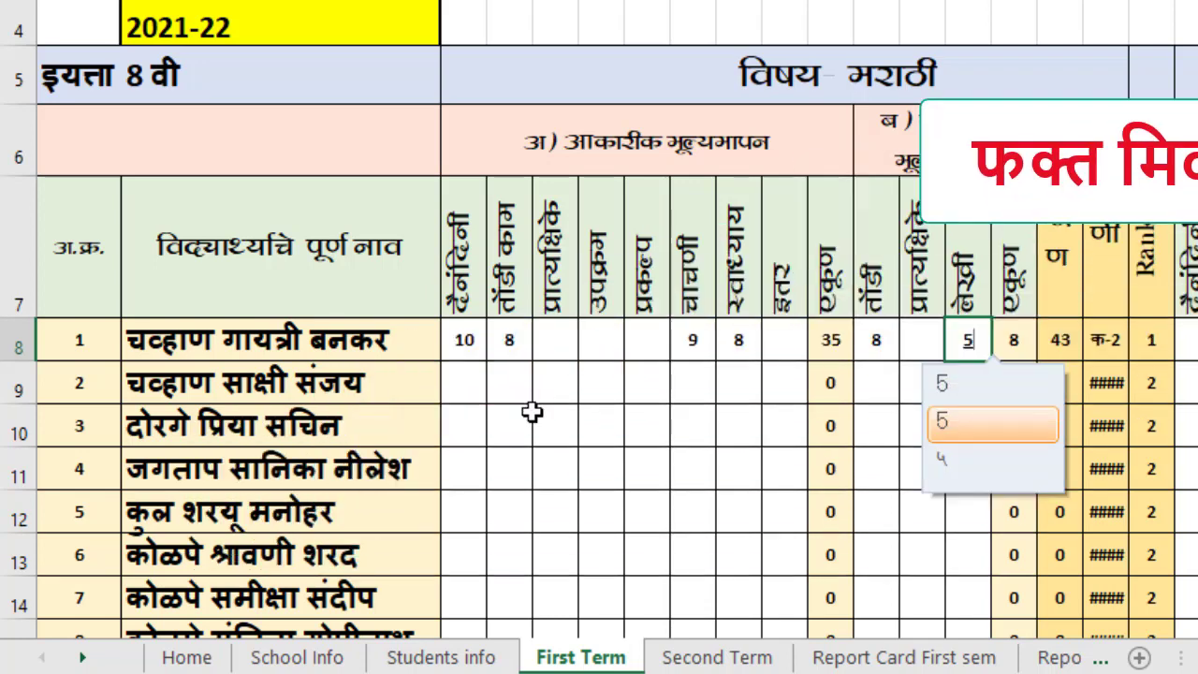
pyautogui.press('BackSpace')
pyautogui.write('75')
pyautogui.press('Return')
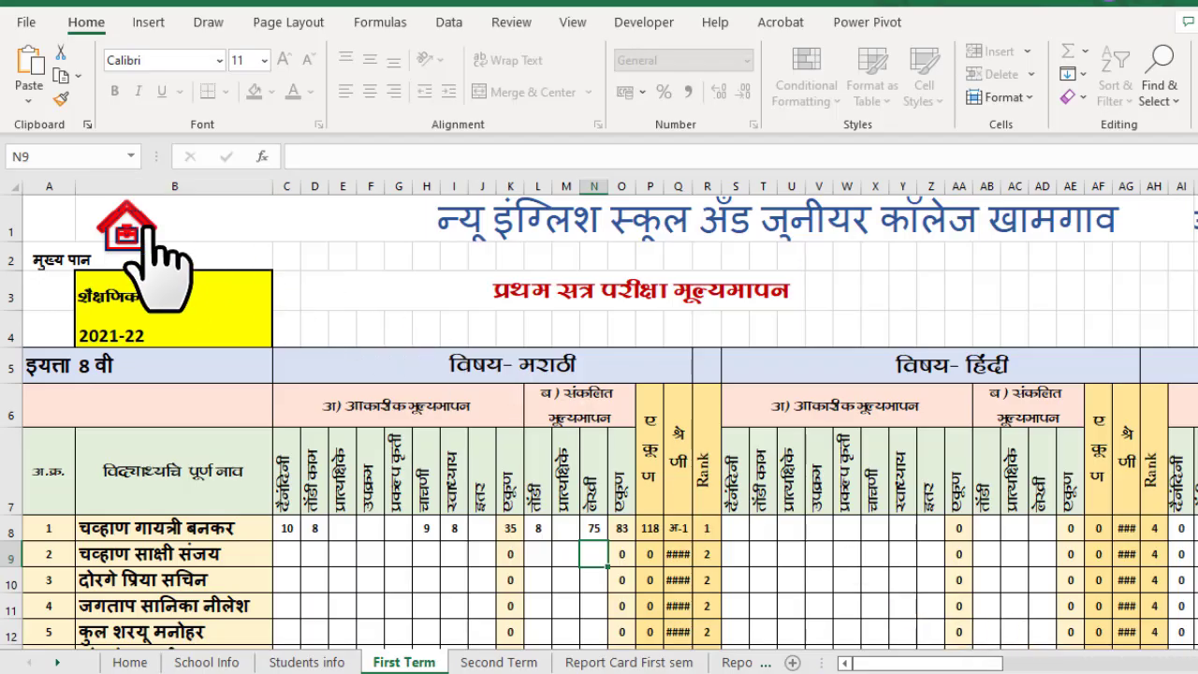
# Step: Return to Home and open the first-semester report card sheet (प्रगतीपत्रक 1)
pyautogui.click(148, 239)
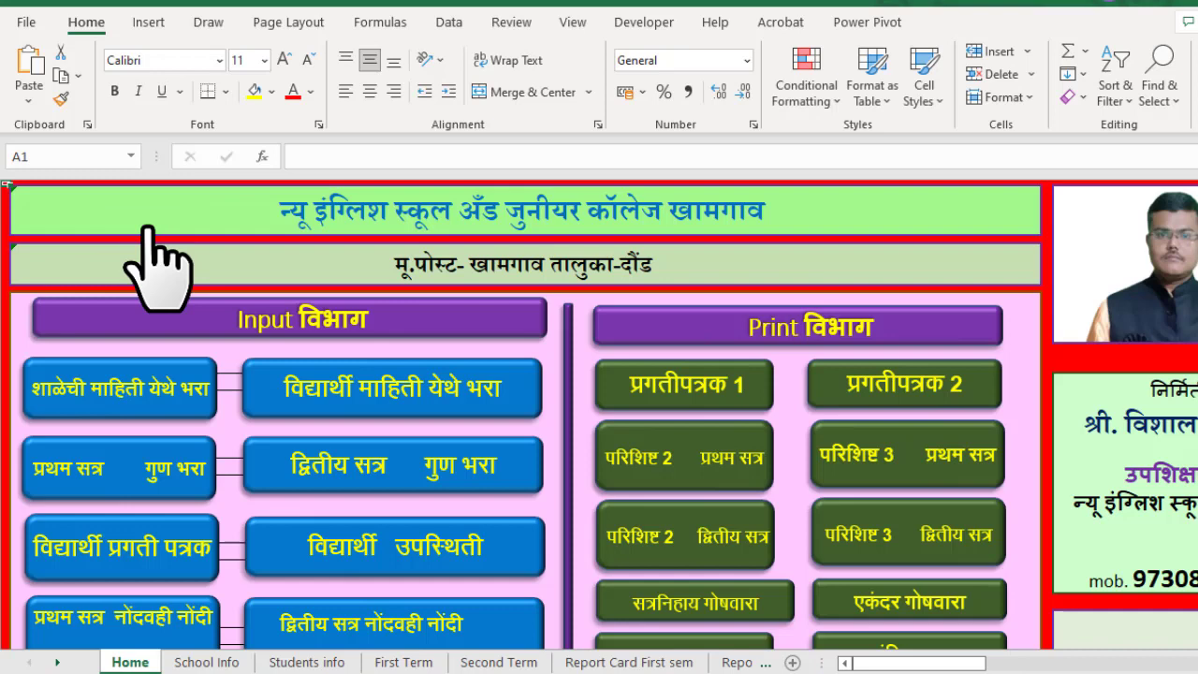
pyautogui.click(695, 380)
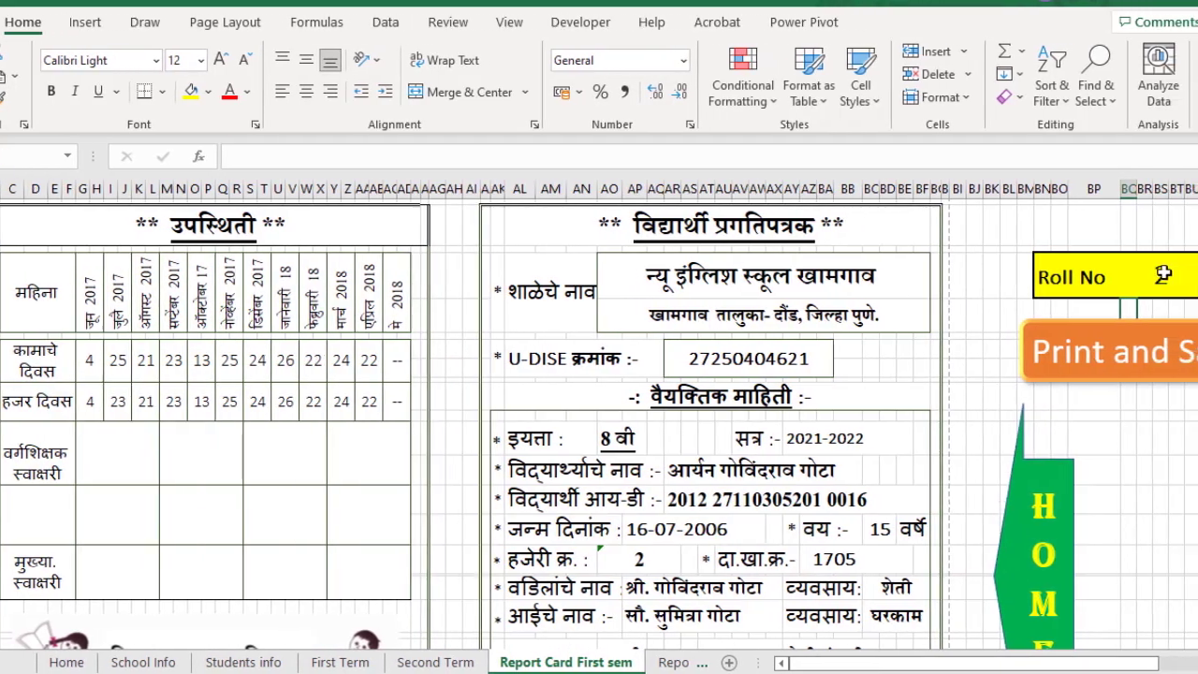
# Step: Load roll number 1 into the report card and save it as Roll No1.pdf
pyautogui.write('1')
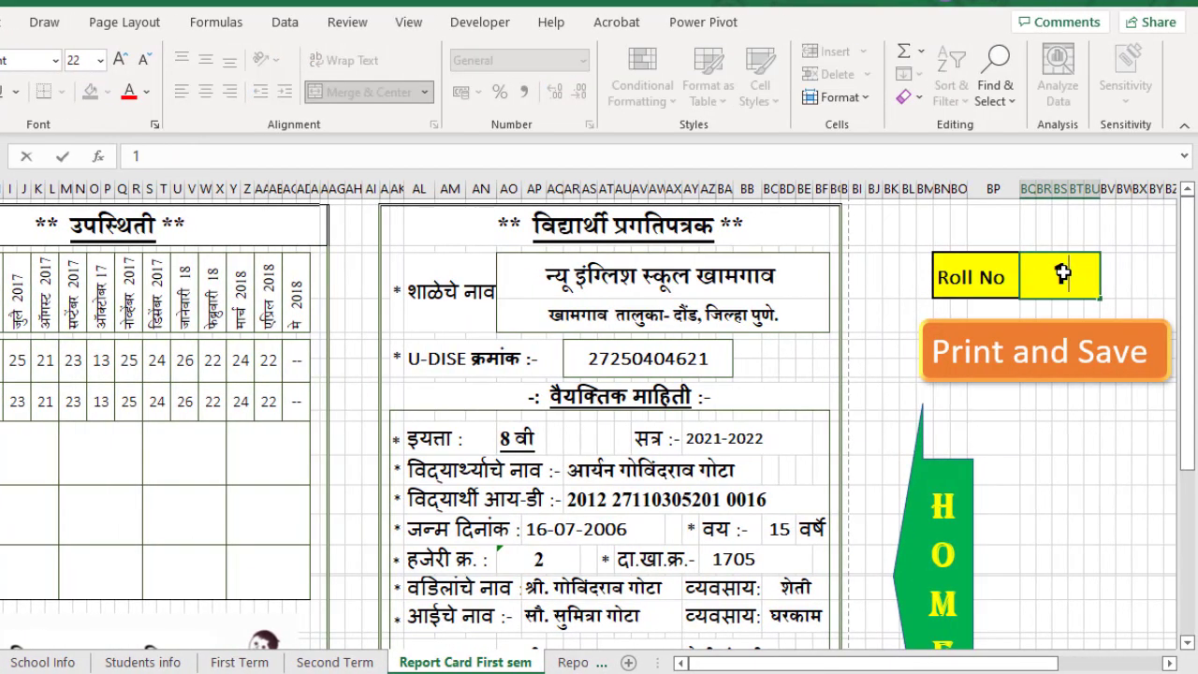
pyautogui.press('Return')
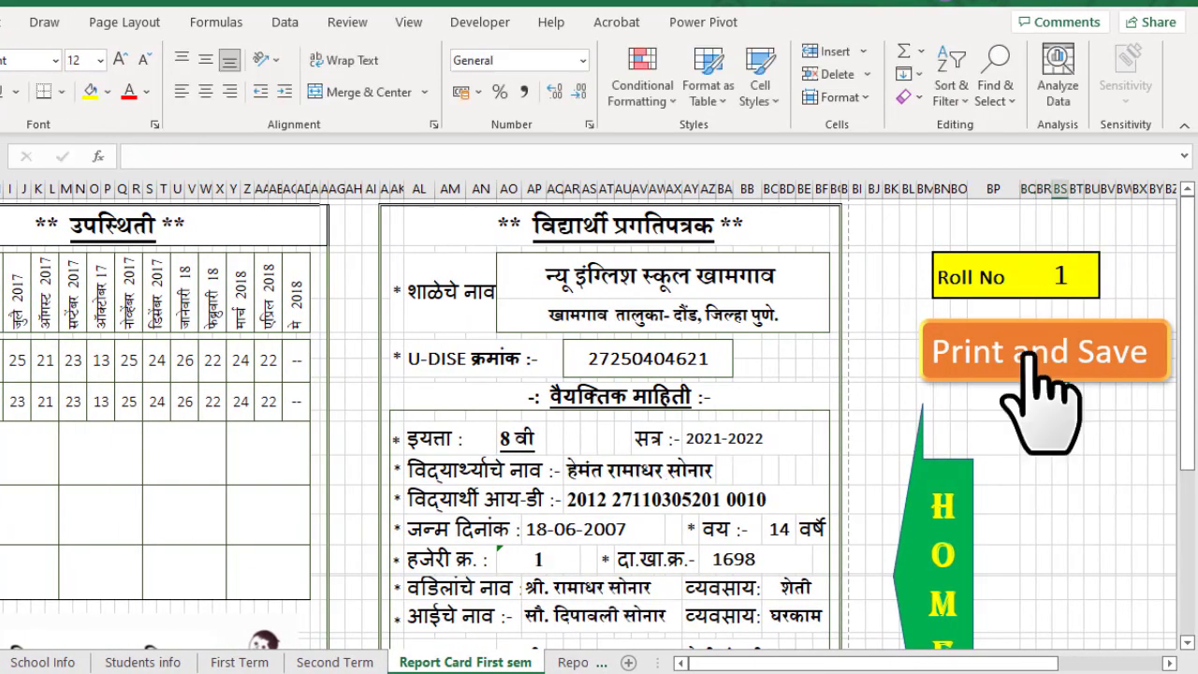
pyautogui.click(1030, 354)
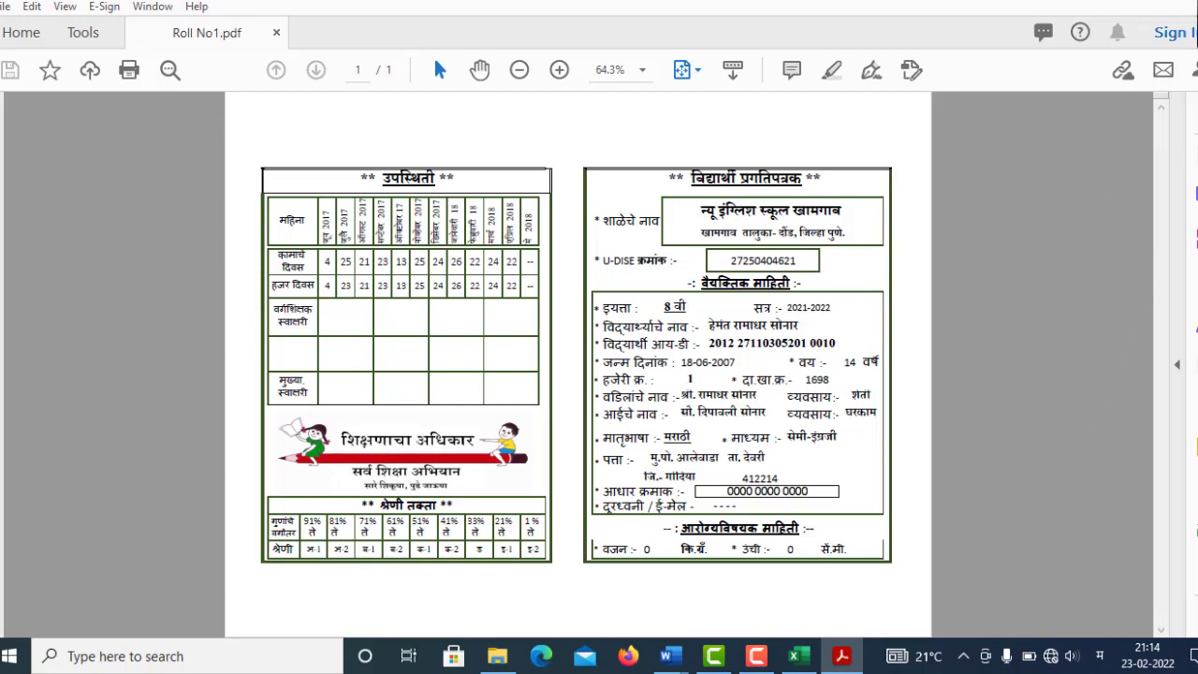
pyautogui.hotkey('alt', 'F4')
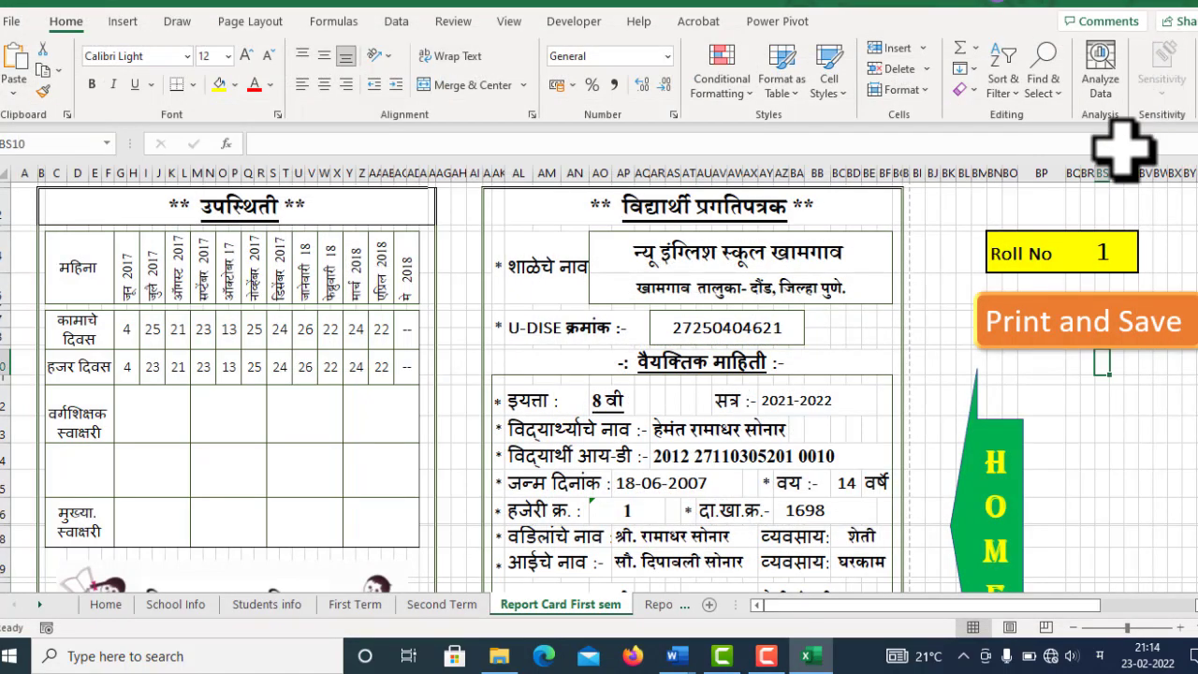
# Step: Open the second report card sheet (प्रगतीपत्रक 2) and print it to PDF for roll number 1
pyautogui.click(968, 478)
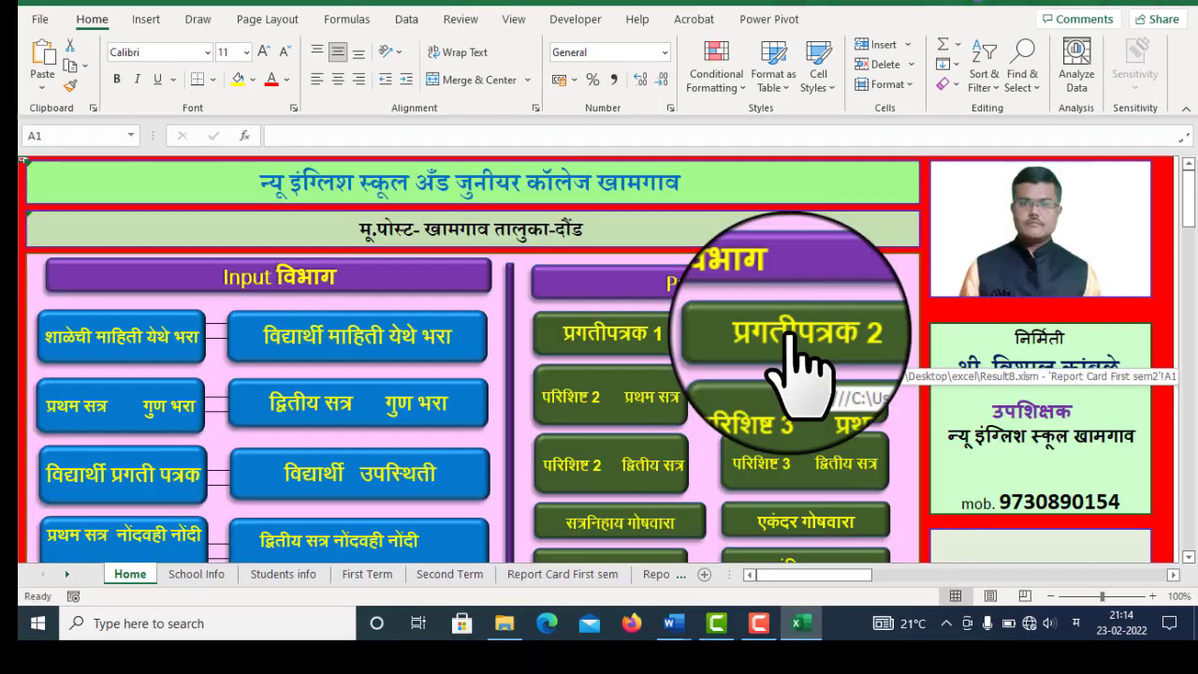
pyautogui.click(785, 328)
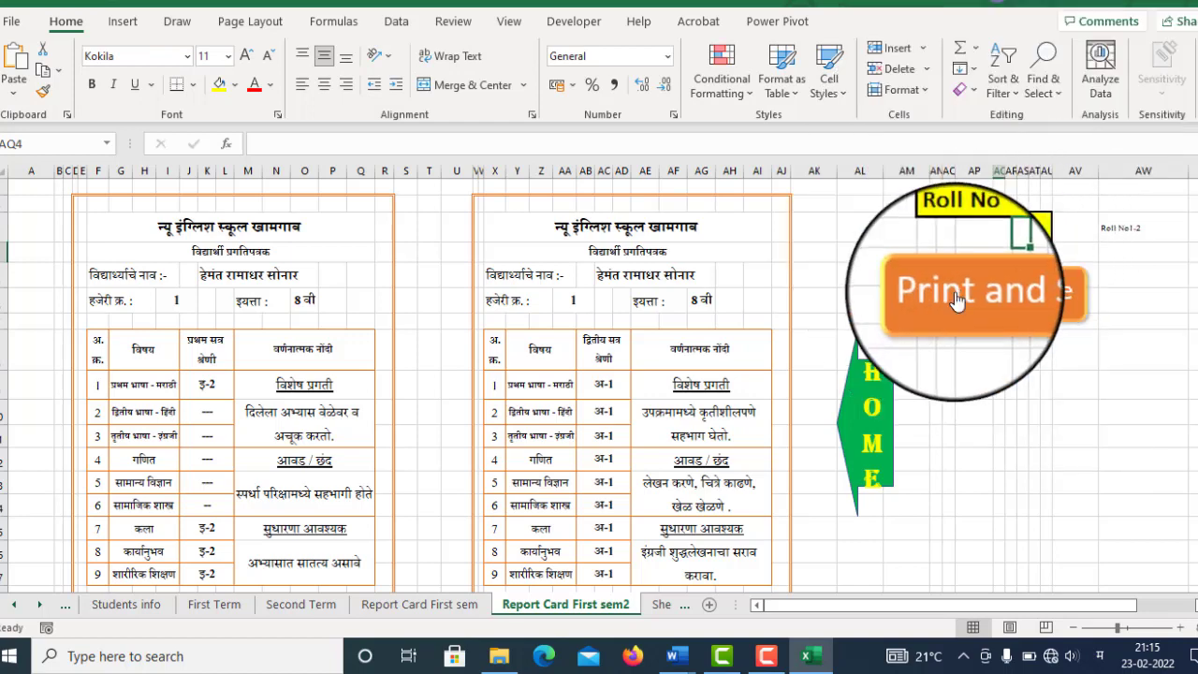
pyautogui.click(957, 300)
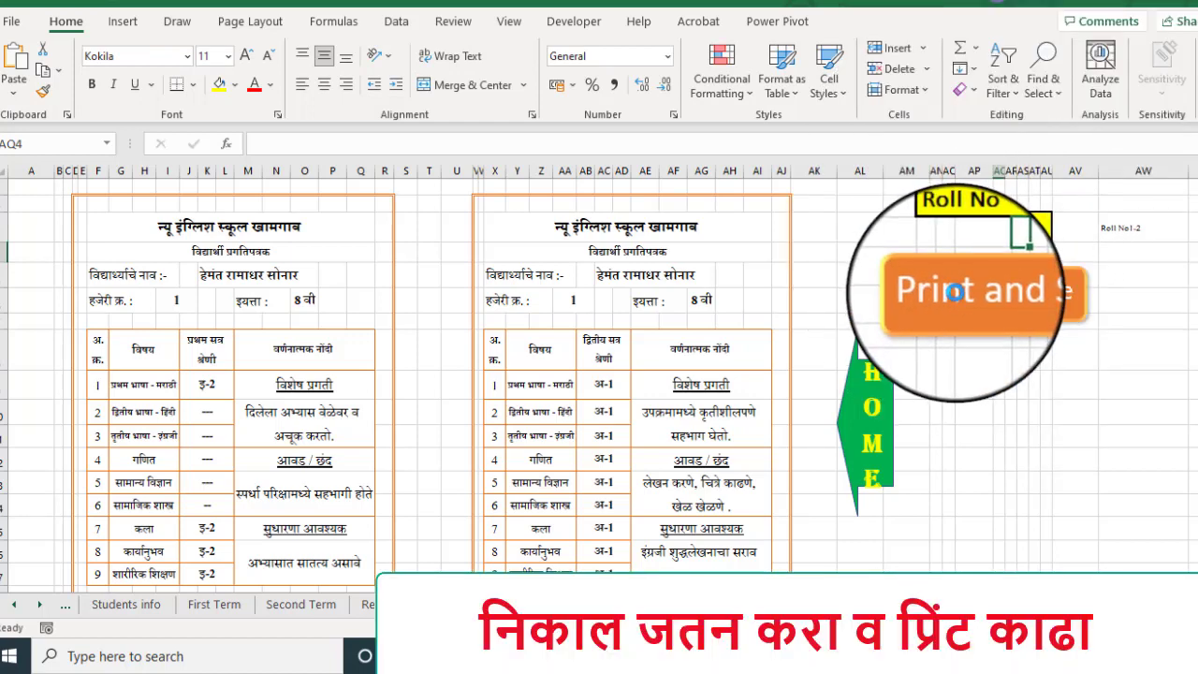